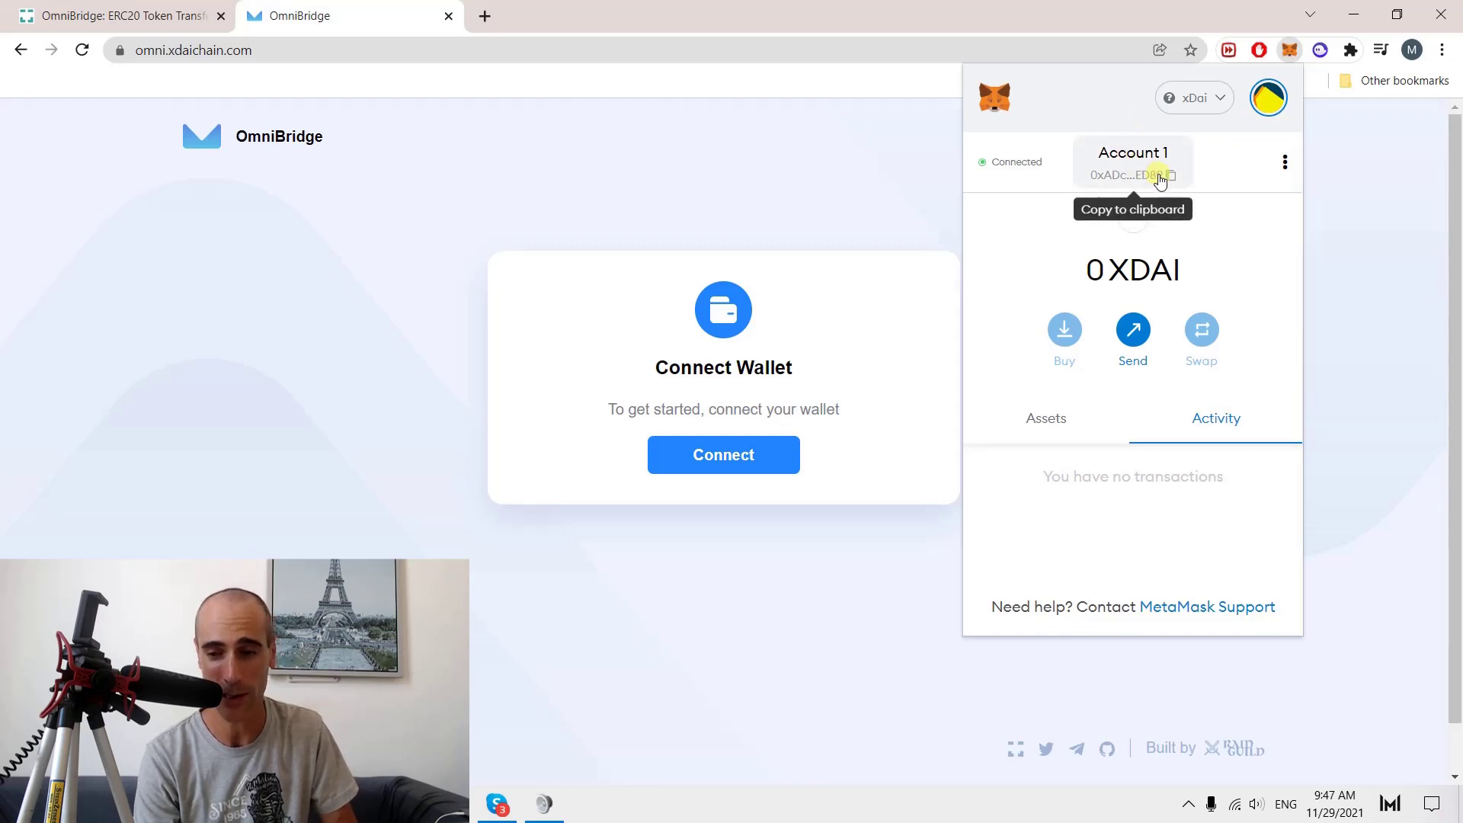
Step: Switch the MetaMask network to Ethereum Mainnet and review the account's token assets
{"action": "left_click", "coordinate": [1196, 99]}
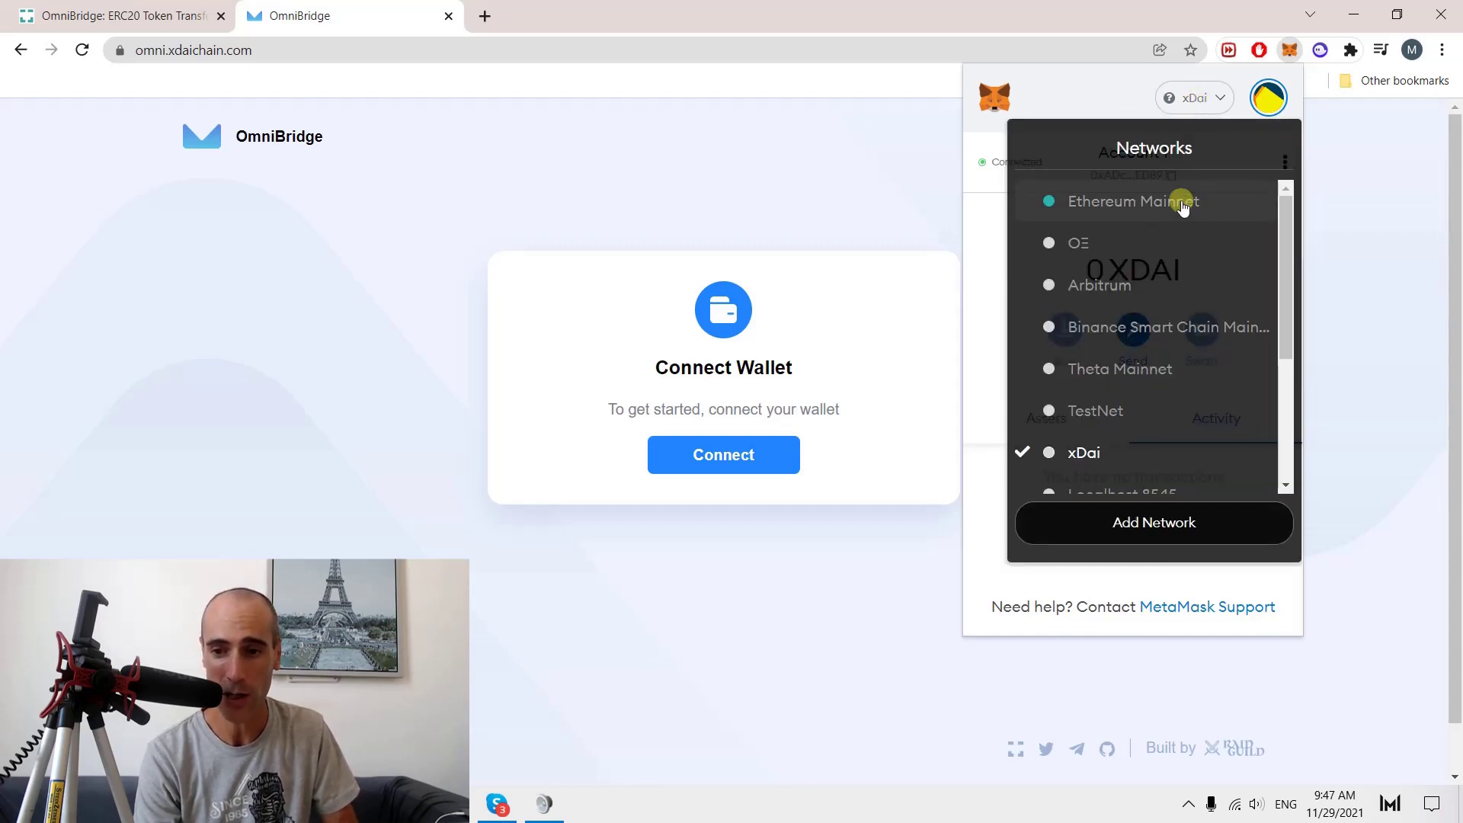
{"action": "mouse_move", "coordinate": [1283, 221]}
{"action": "left_mouse_down"}
{"action": "mouse_move", "coordinate": [1289, 354]}
{"action": "mouse_move", "coordinate": [1288, 208]}
{"action": "left_mouse_up"}
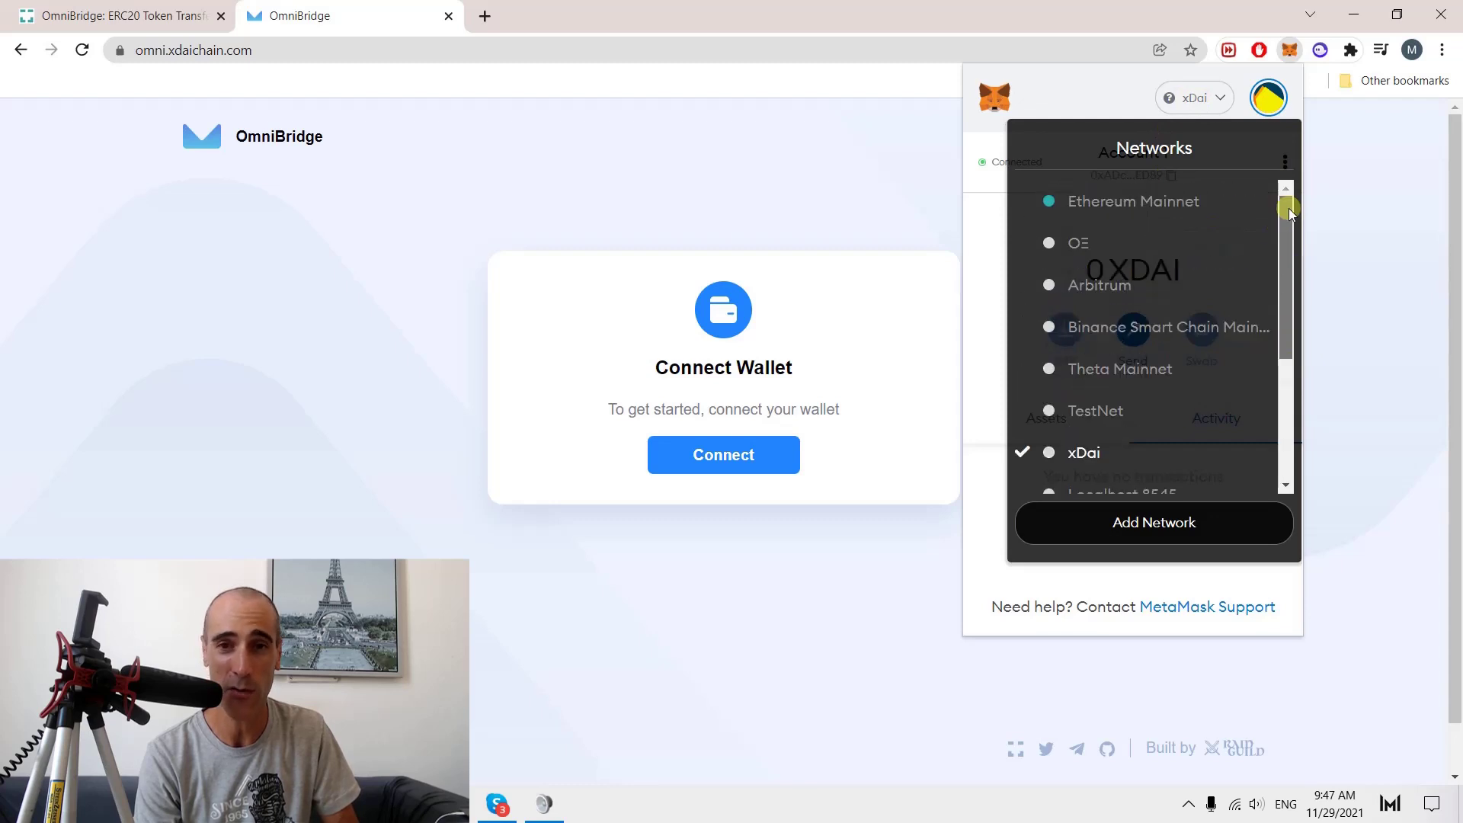
{"action": "left_click", "coordinate": [1098, 210]}
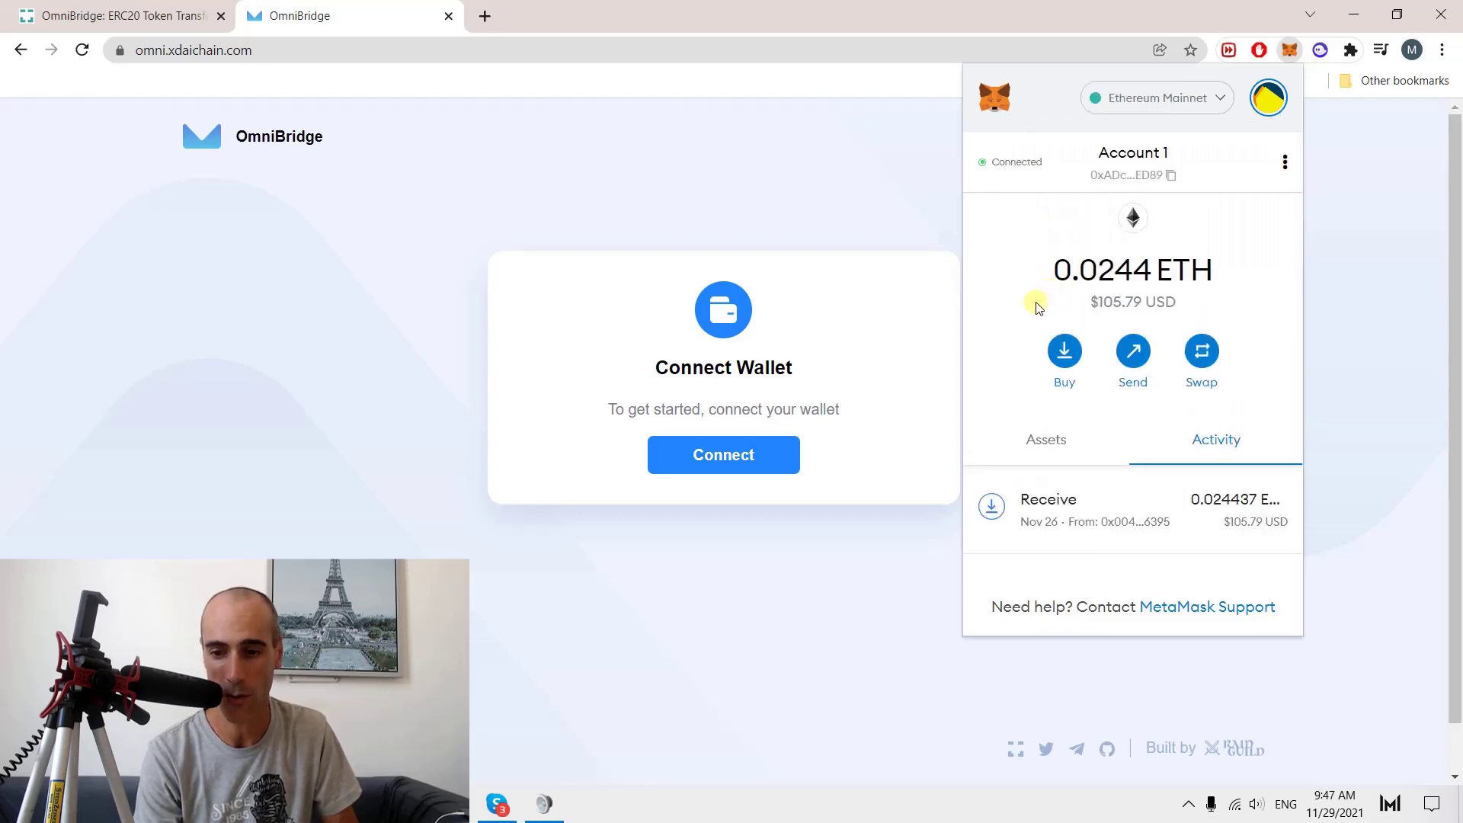
{"action": "left_click", "coordinate": [1041, 448]}
{"action": "scroll", "coordinate": [1211, 522], "scroll_direction": "down", "scroll_amount": 3}
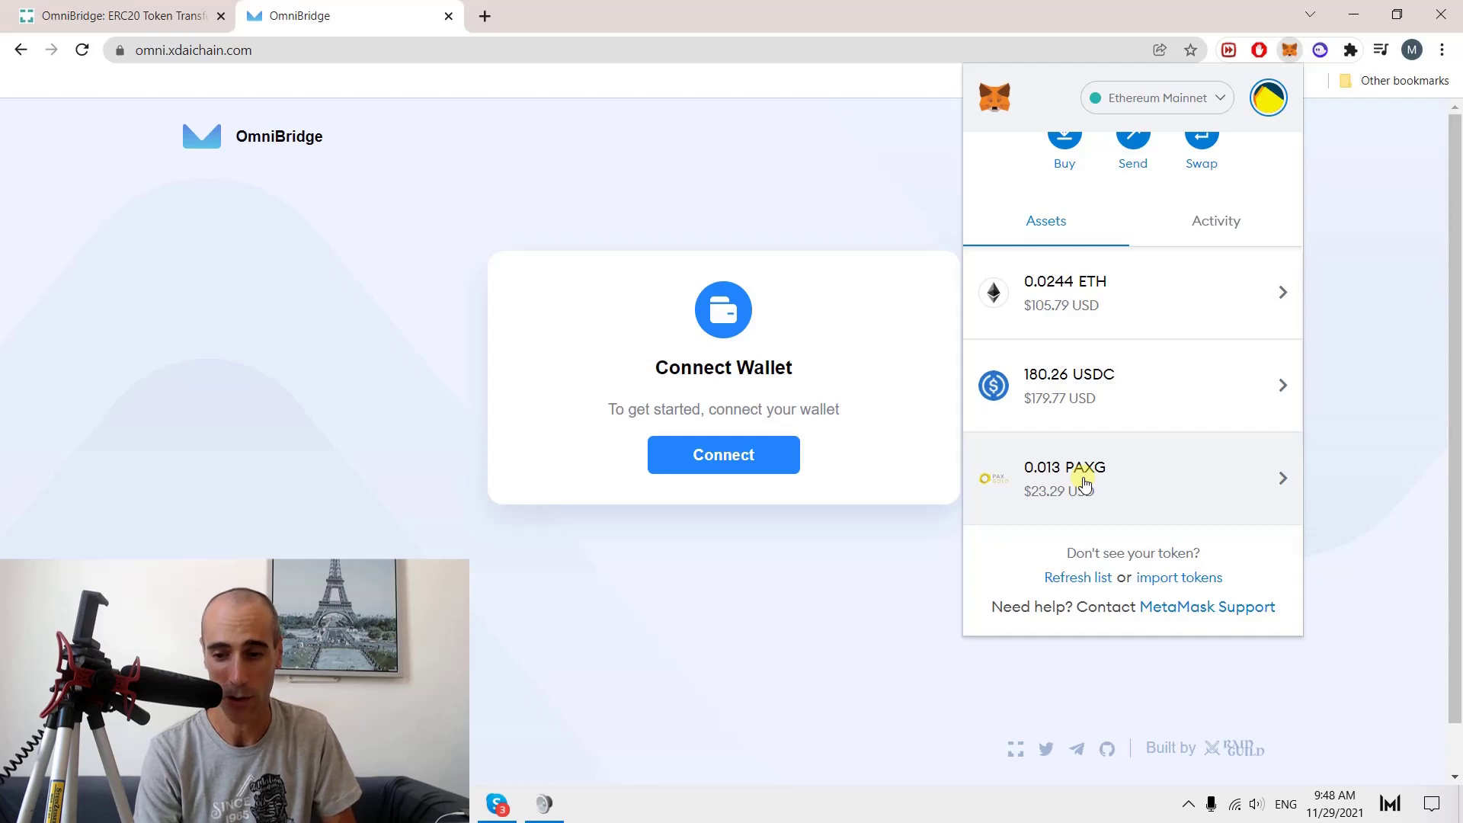
{"action": "scroll", "coordinate": [1097, 479], "scroll_direction": "up", "scroll_amount": 3}
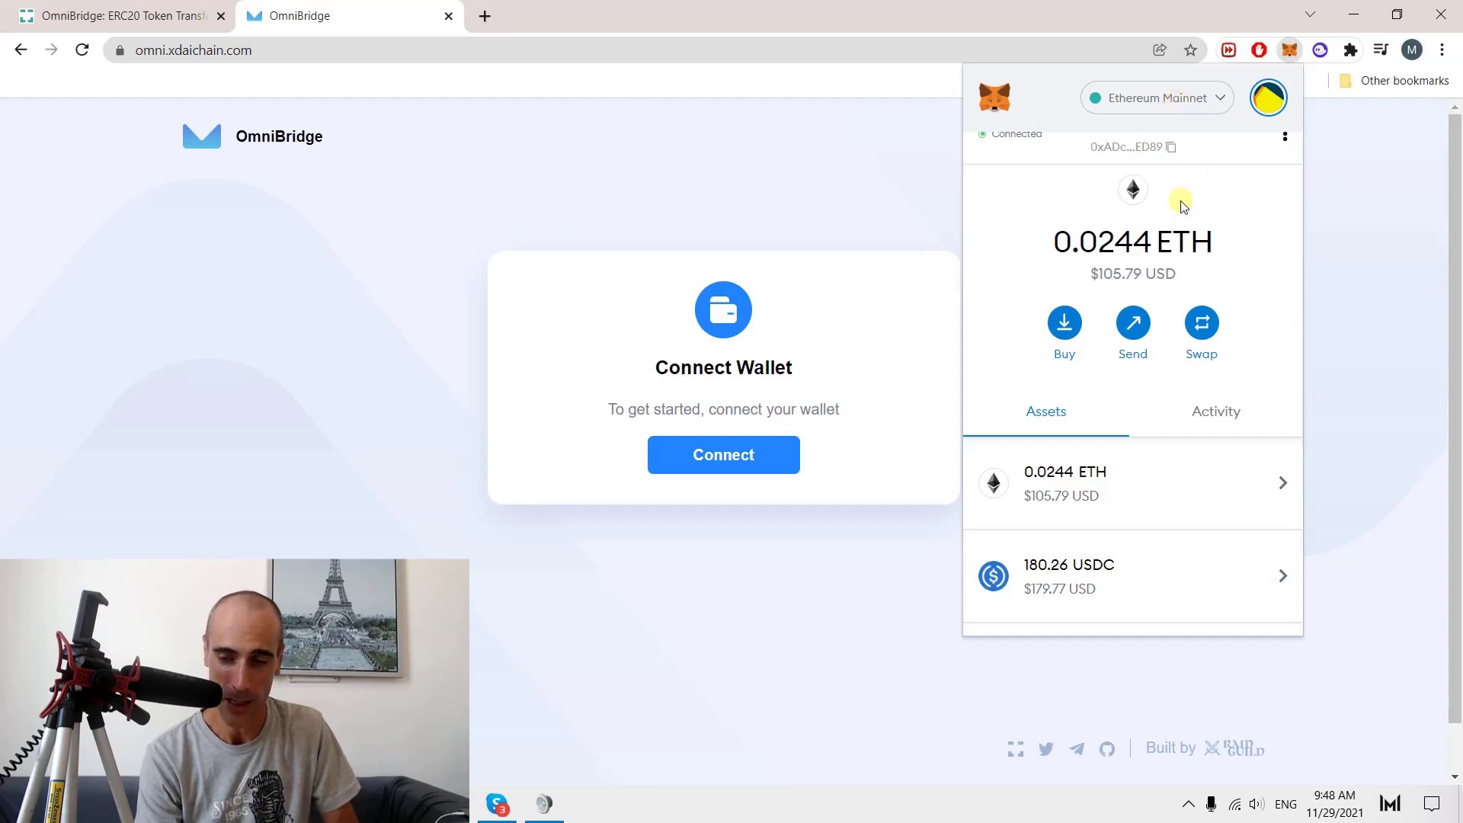
Step: Switch MetaMask to the xDai network and check the tokens held there
{"action": "left_click", "coordinate": [1218, 104]}
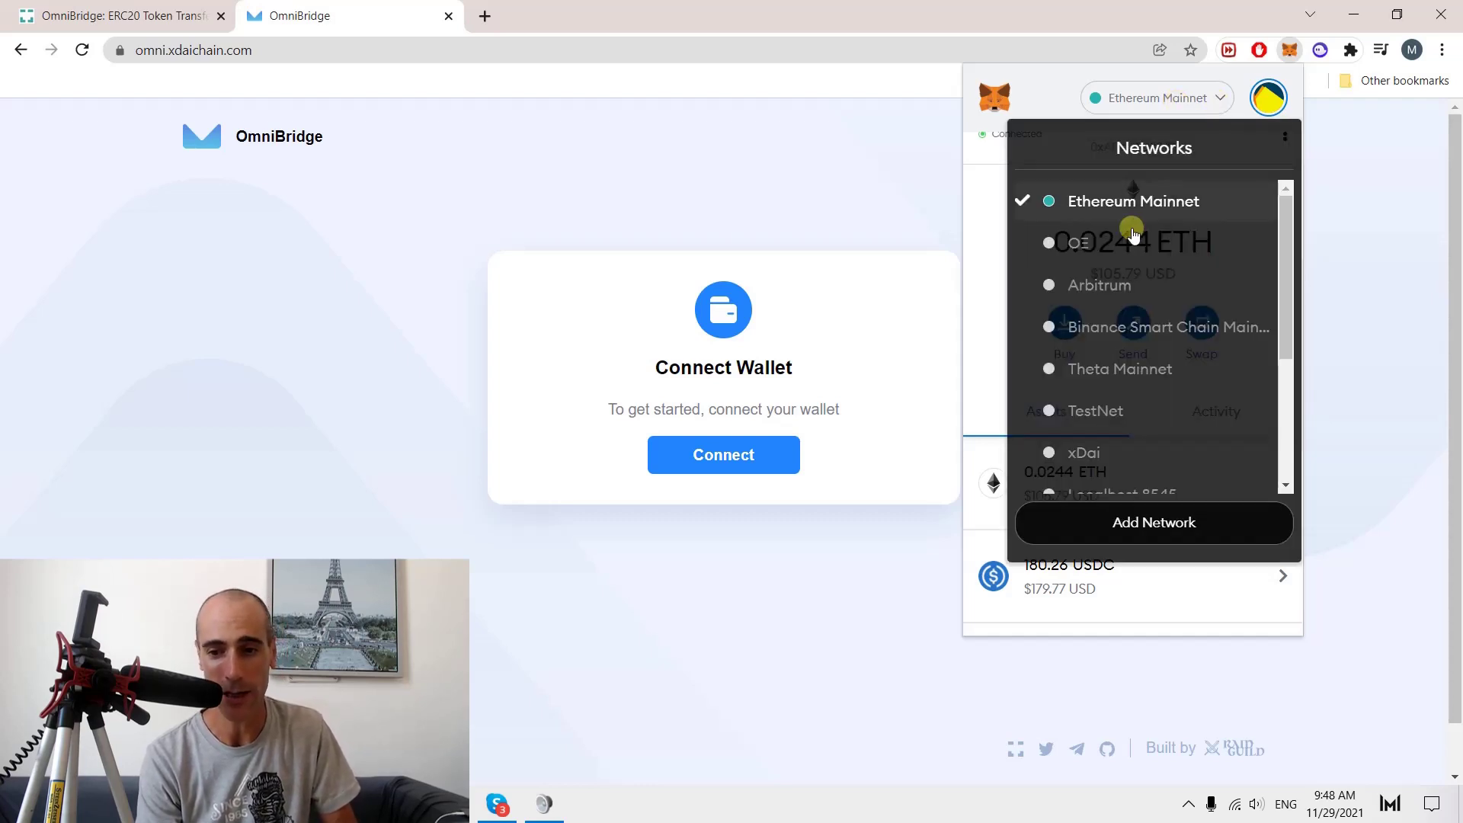
{"action": "scroll", "coordinate": [1136, 305], "scroll_direction": "down", "scroll_amount": 3}
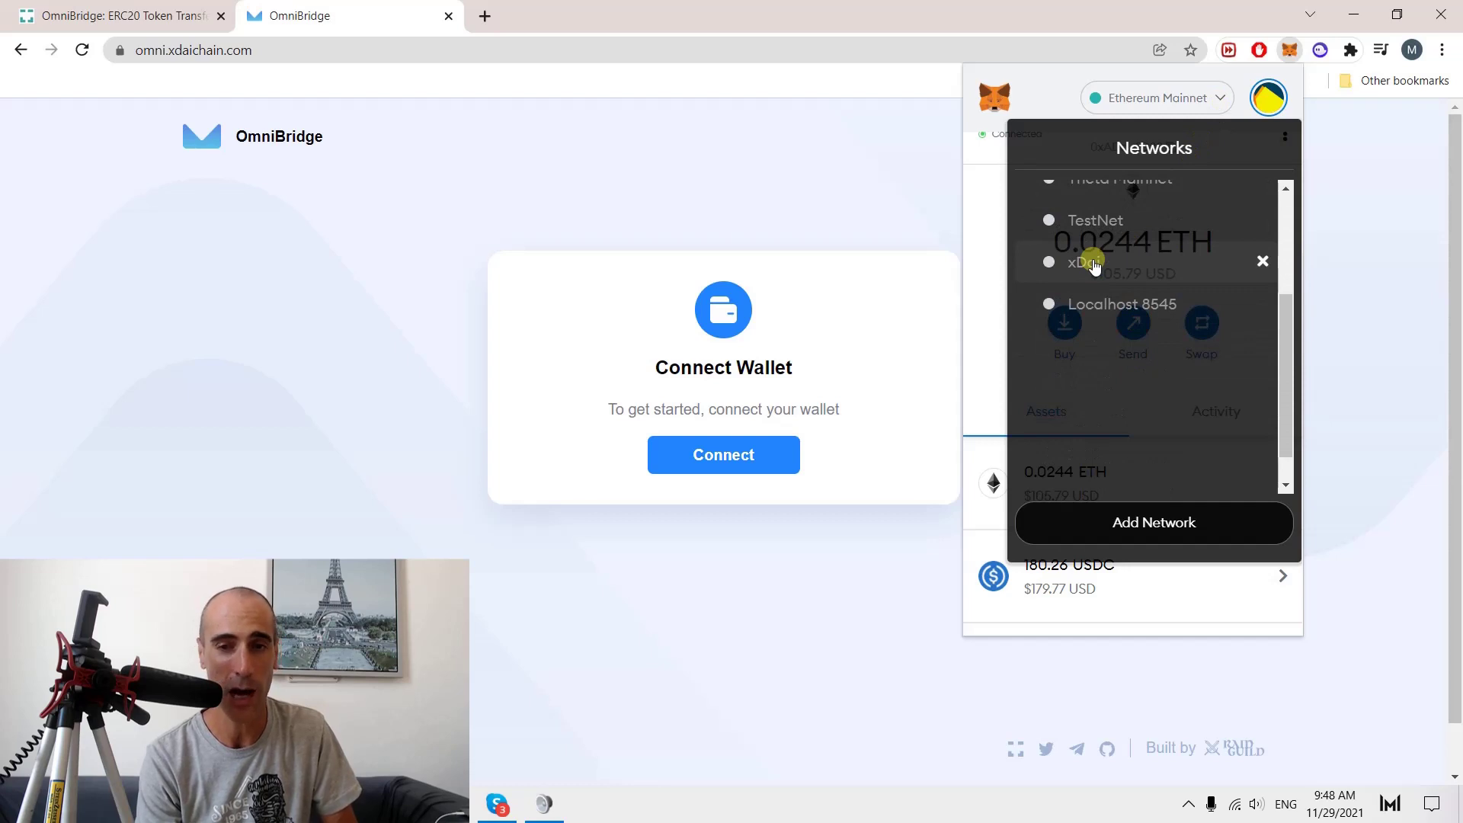
{"action": "left_click", "coordinate": [1094, 265]}
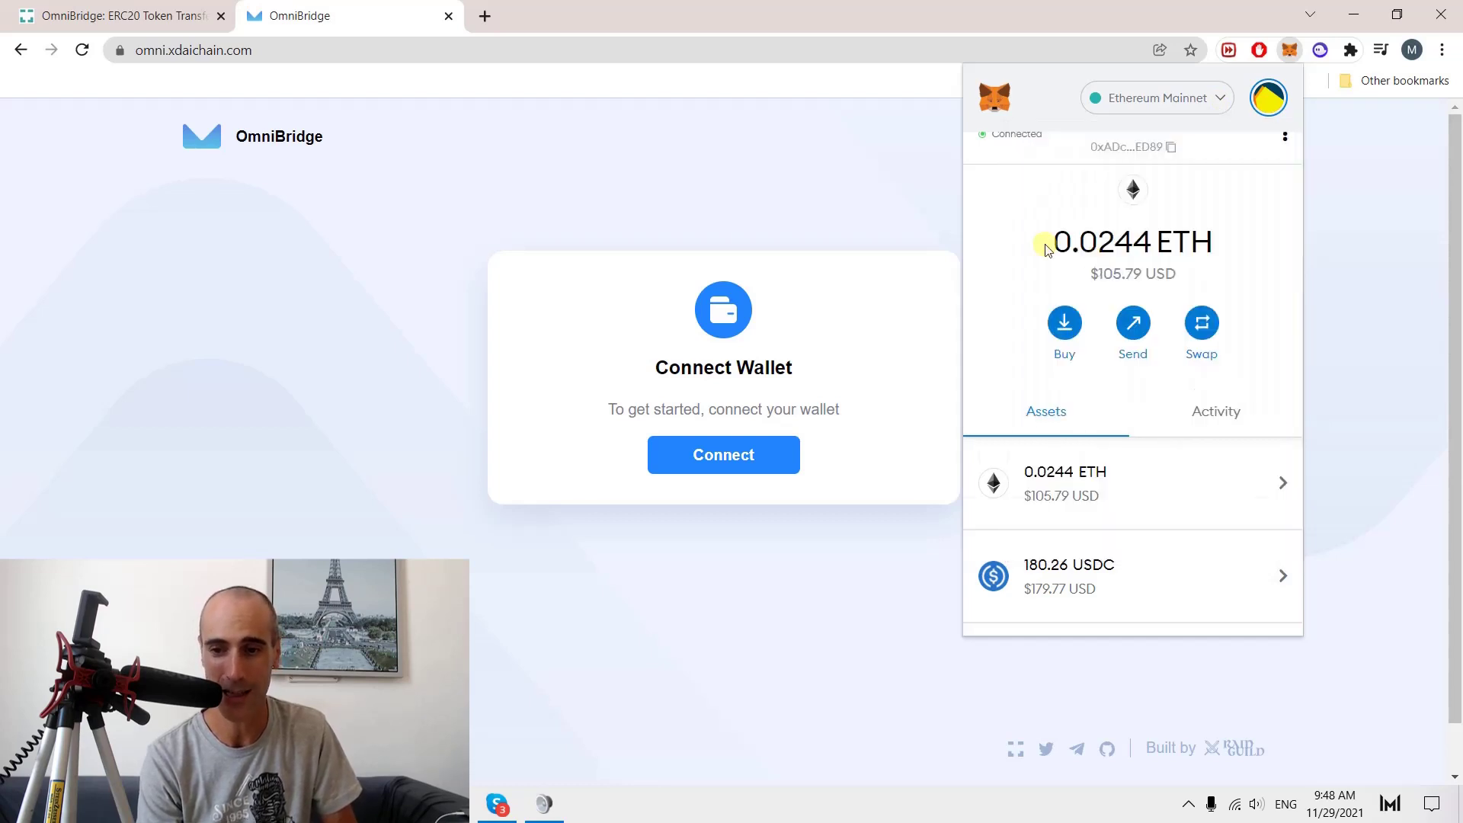
{"action": "scroll", "coordinate": [1028, 320], "scroll_direction": "down", "scroll_amount": 1}
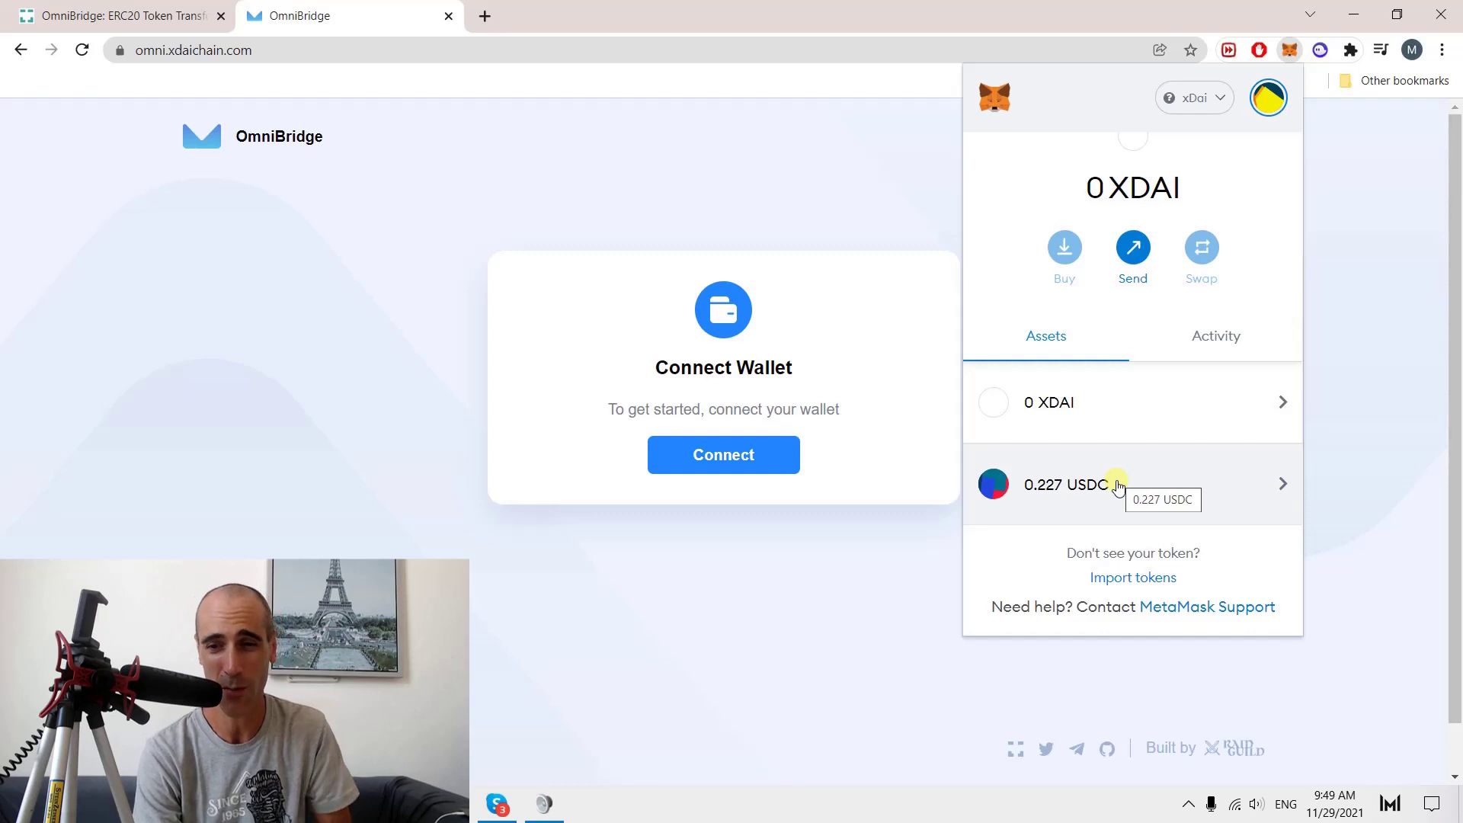
Step: Set the MetaMask network back to Ethereum Mainnet and look over its full asset list
{"action": "left_click", "coordinate": [1217, 101]}
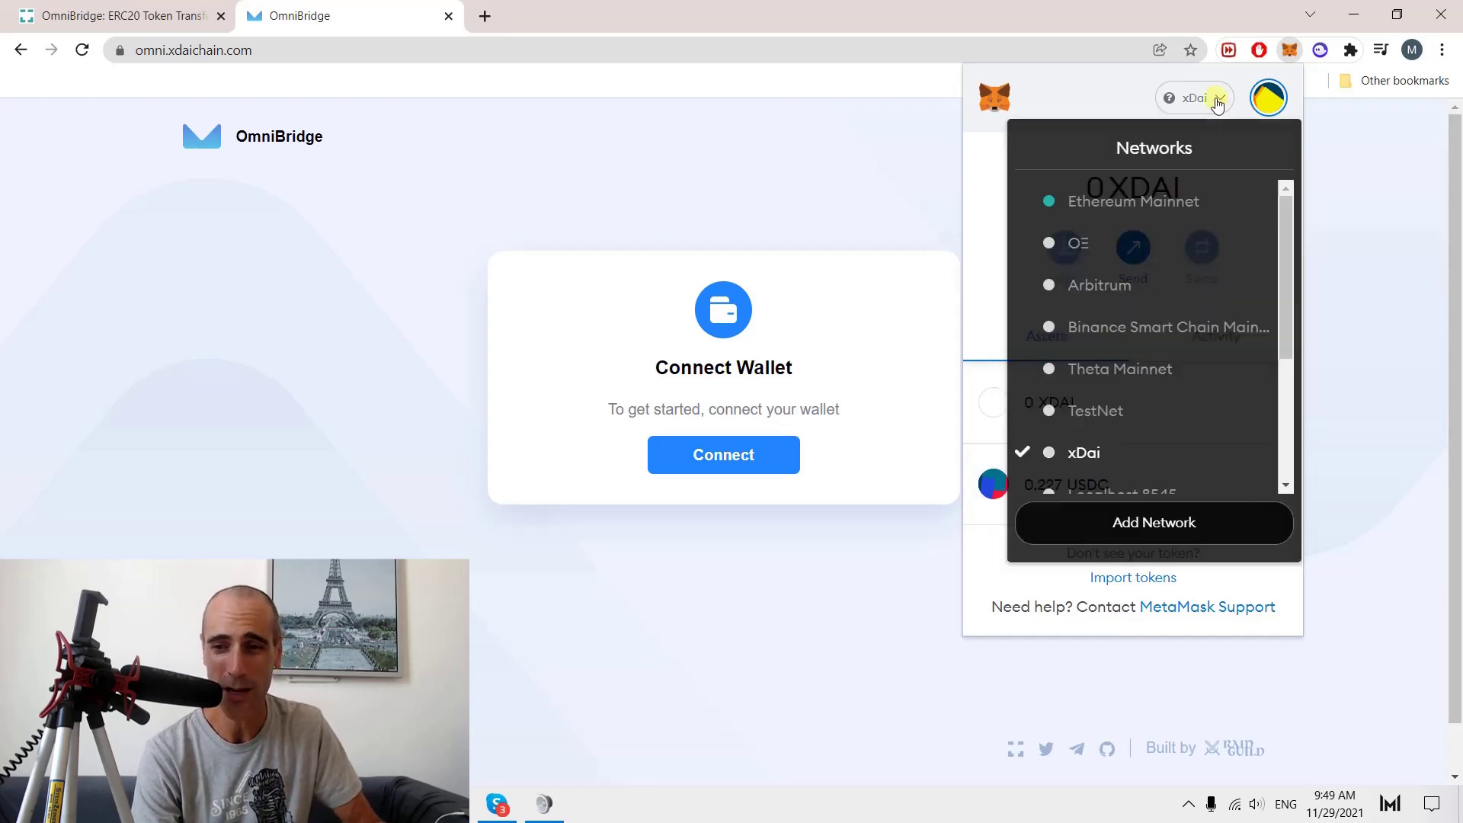
{"action": "left_click", "coordinate": [1200, 199]}
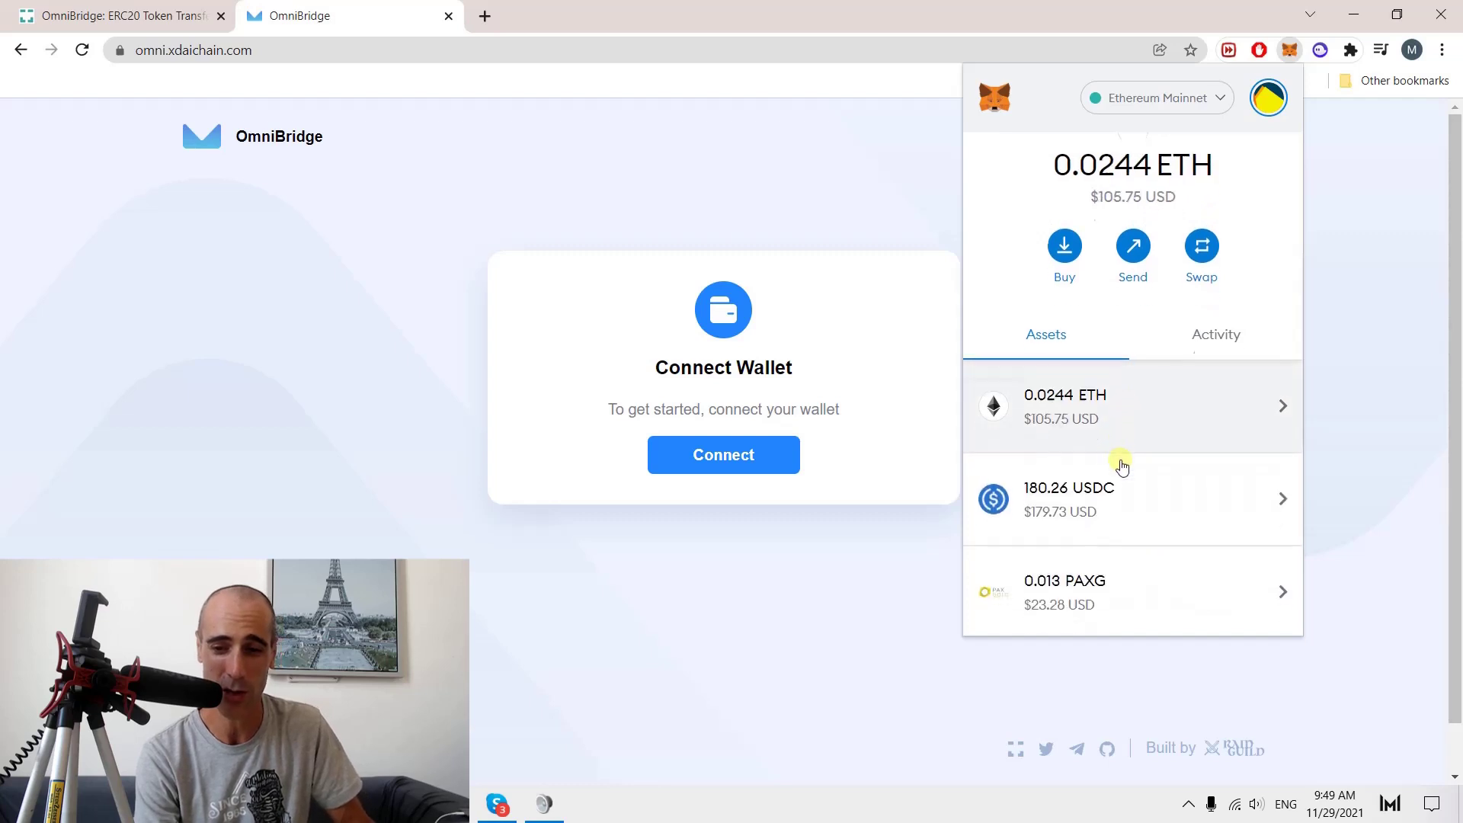
{"action": "scroll", "coordinate": [1122, 465], "scroll_direction": "down", "scroll_amount": 2}
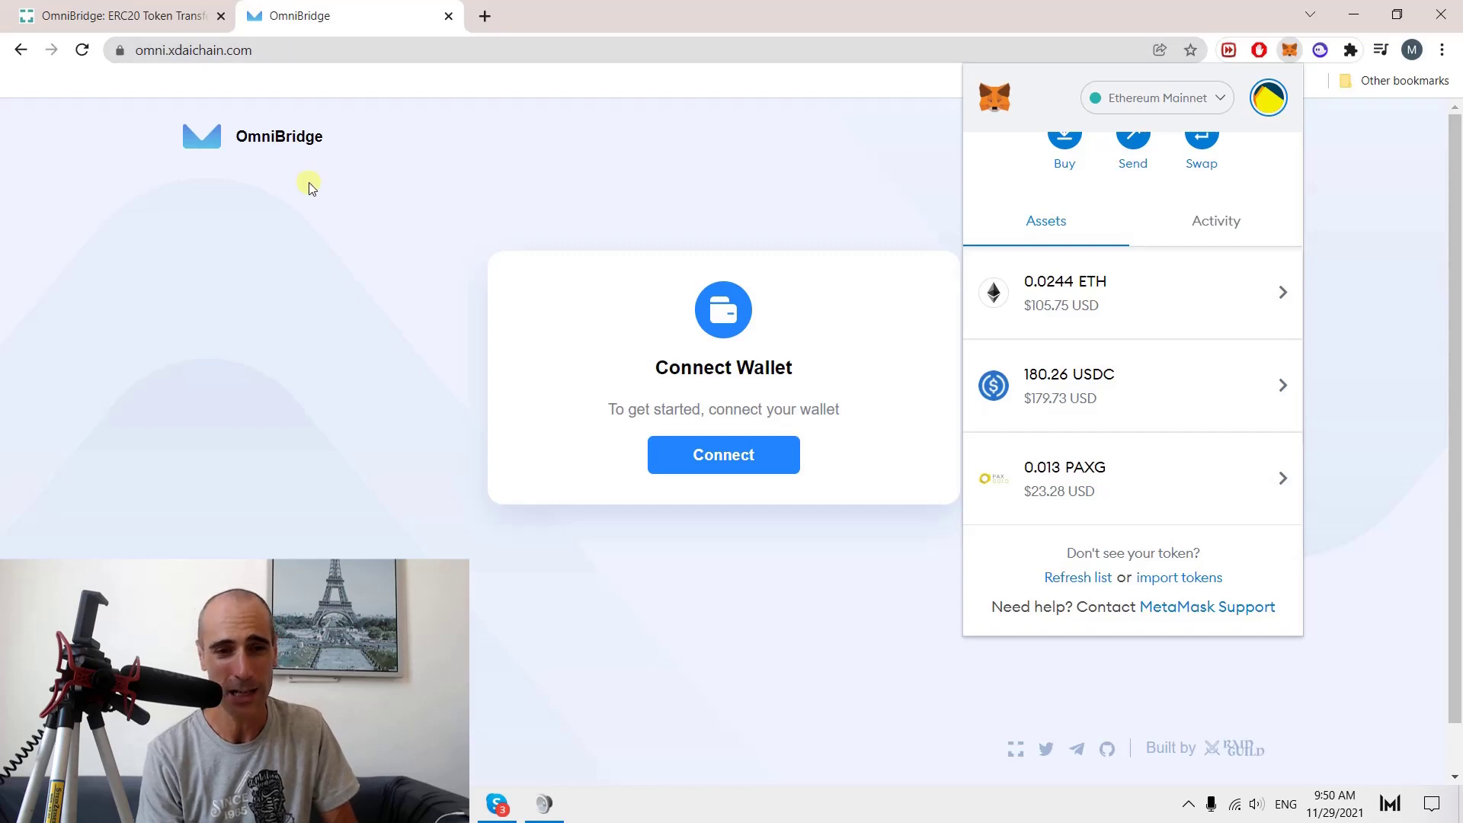
Step: Read the Basics section of the OmniBridge documentation page and return to the OmniBridge app
{"action": "left_click", "coordinate": [167, 16]}
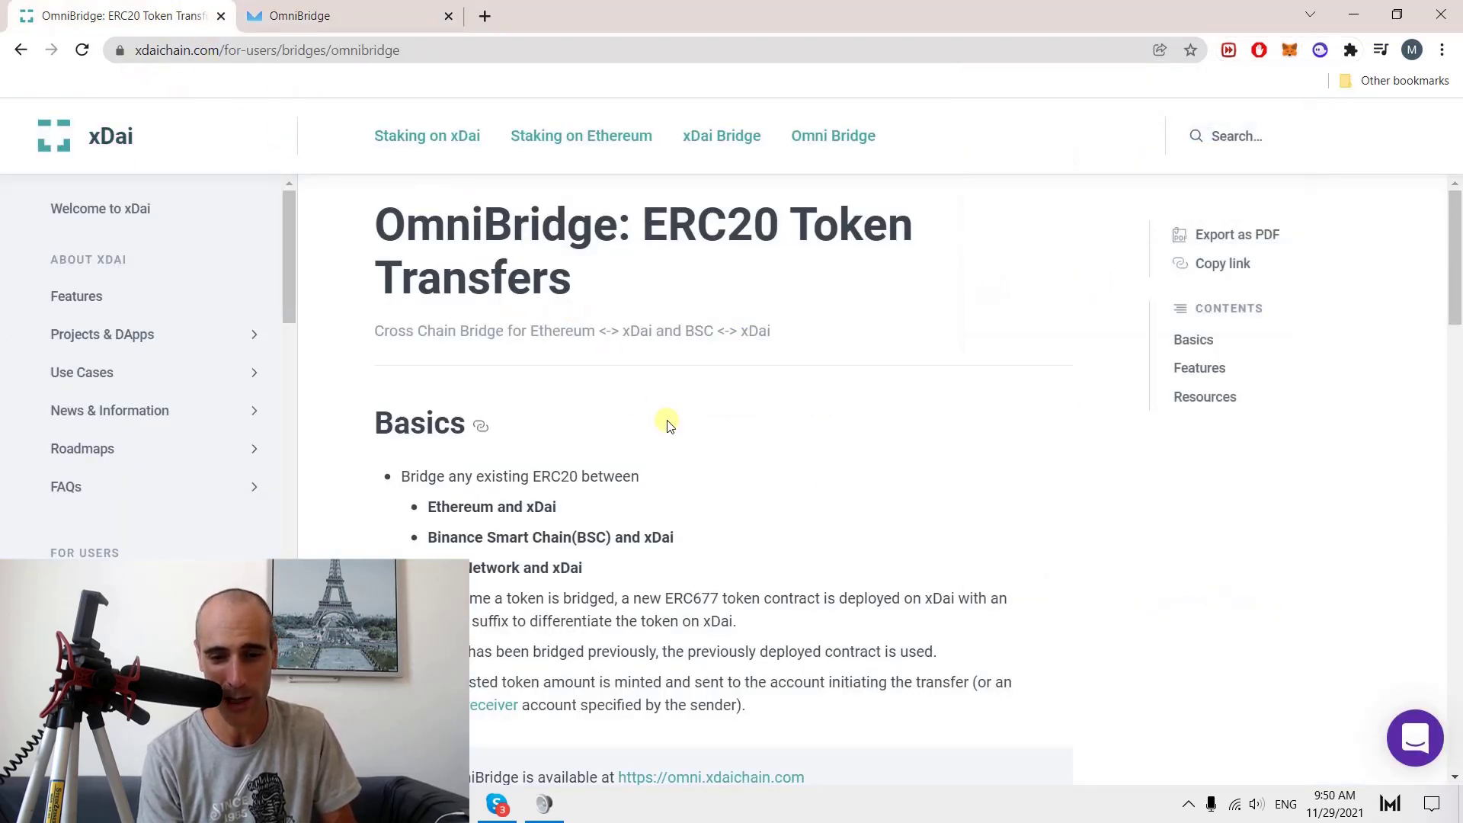
{"action": "scroll", "coordinate": [734, 473], "scroll_direction": "down", "scroll_amount": 3}
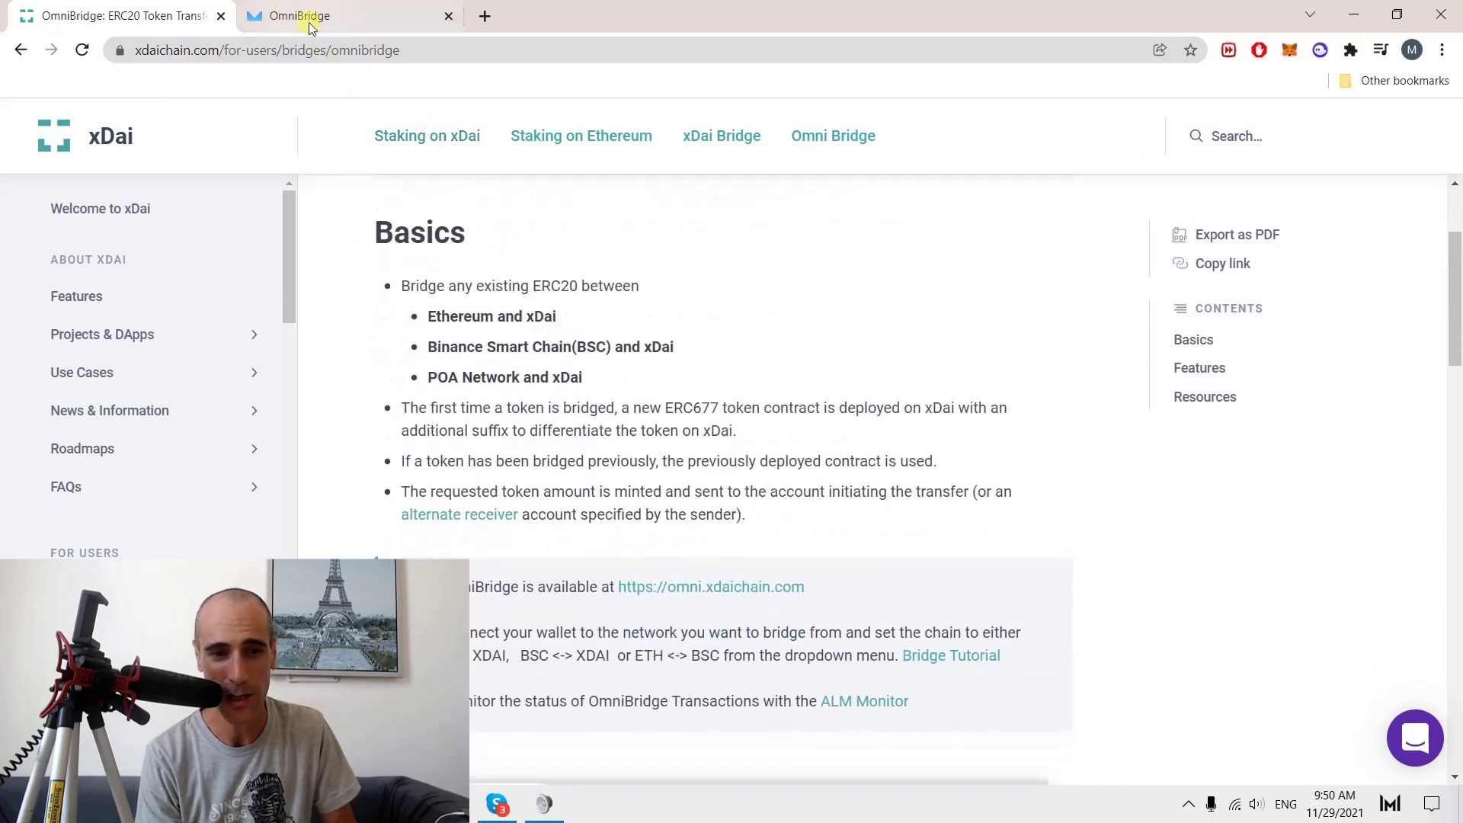
{"action": "left_click", "coordinate": [312, 23]}
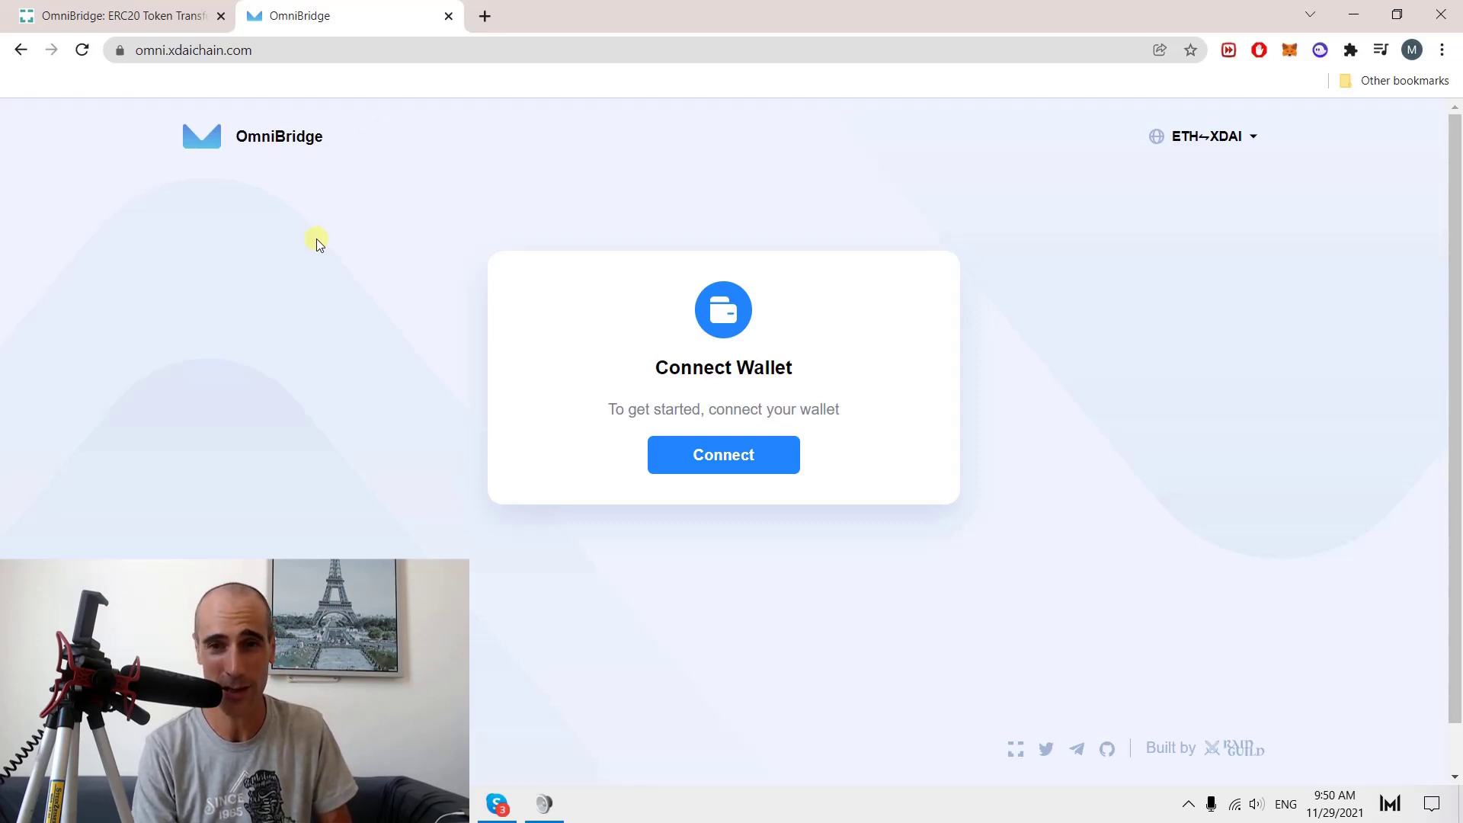
Step: Check the bridge's available chain pairs, leaving ETH–XDAI selected, and connect OmniBridge to the MetaMask wallet
{"action": "left_click", "coordinate": [1189, 137]}
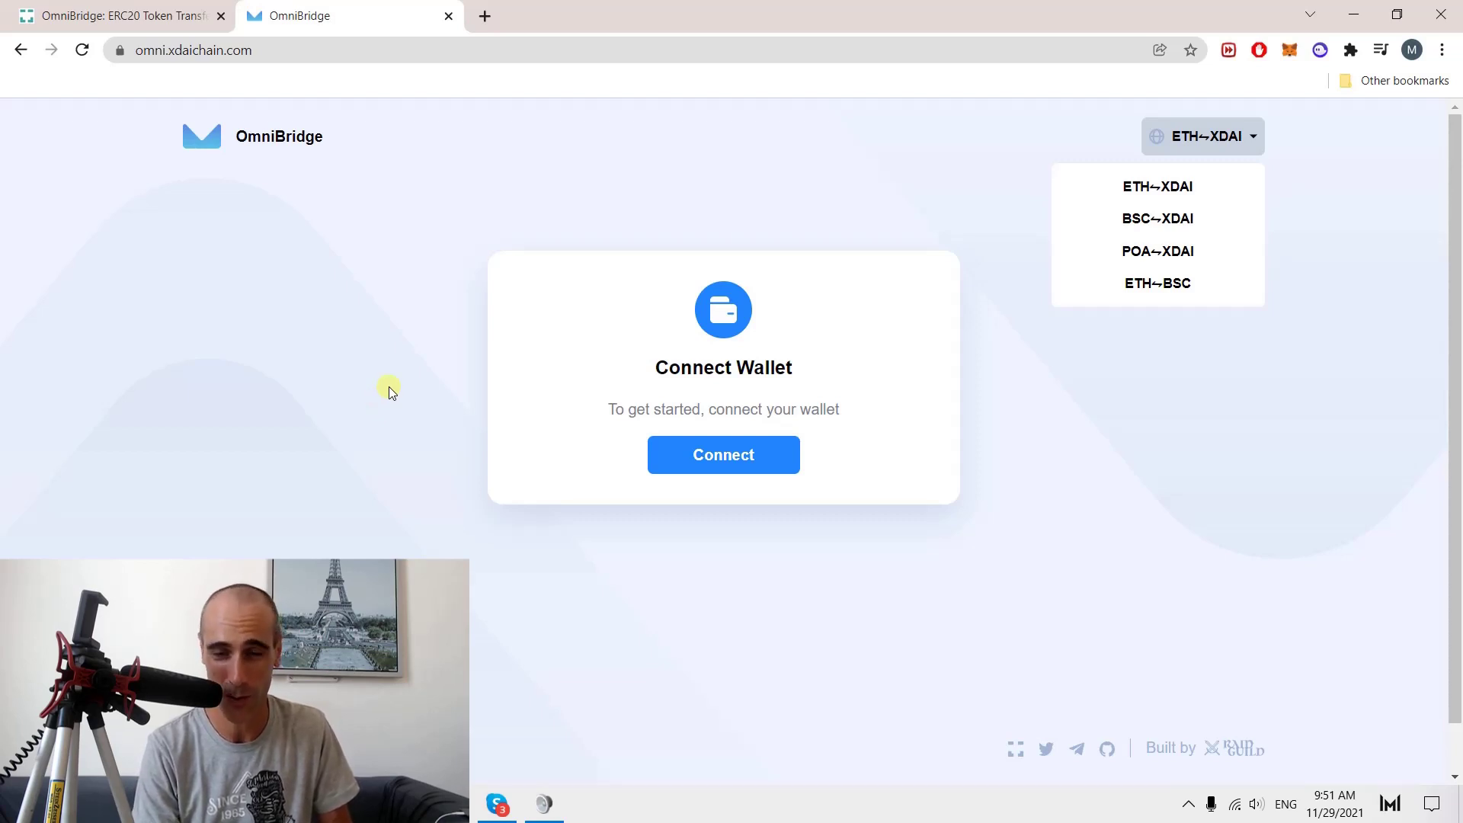
{"action": "left_click", "coordinate": [407, 362]}
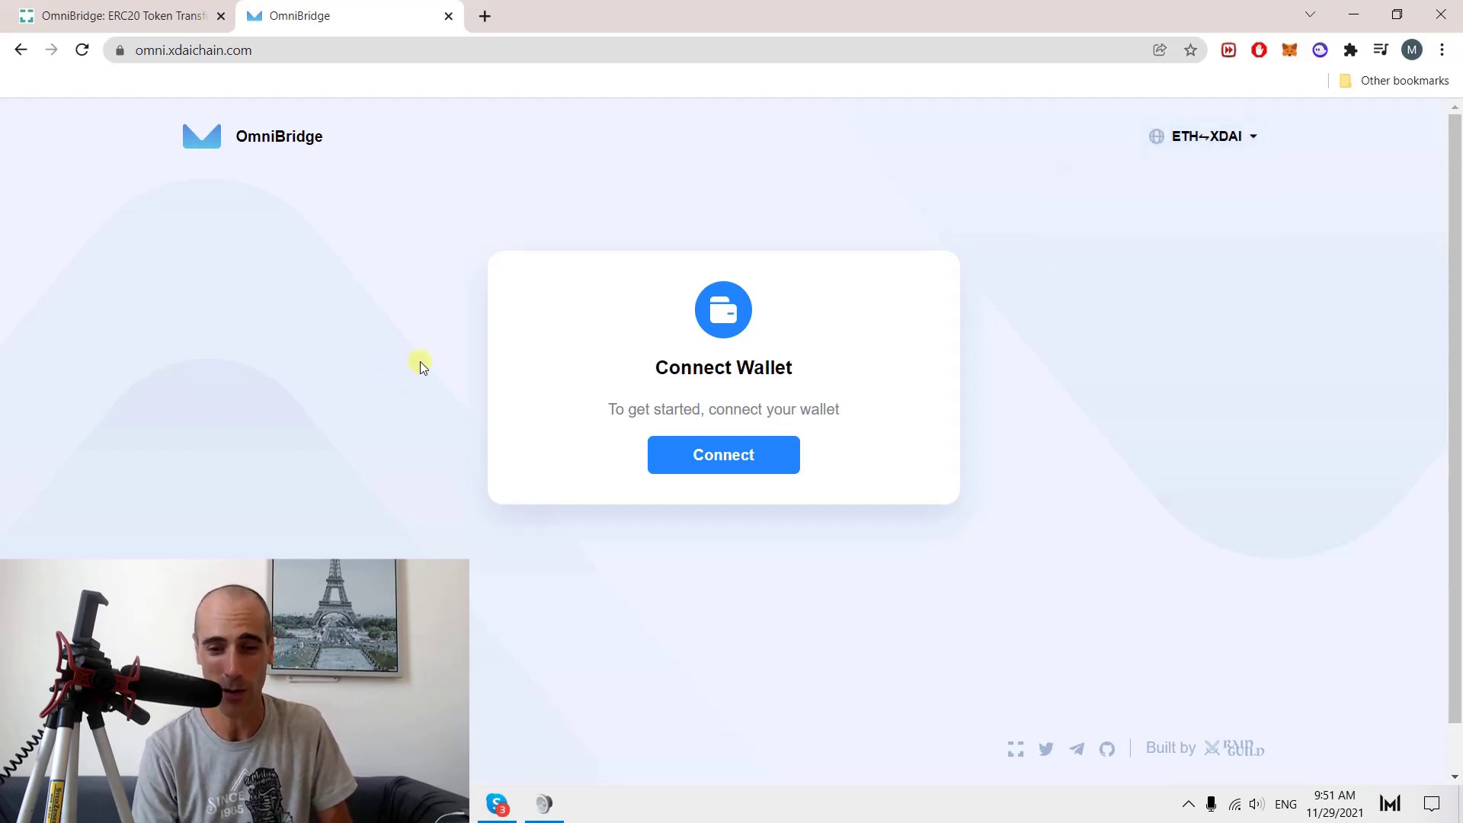
{"action": "left_click", "coordinate": [736, 465]}
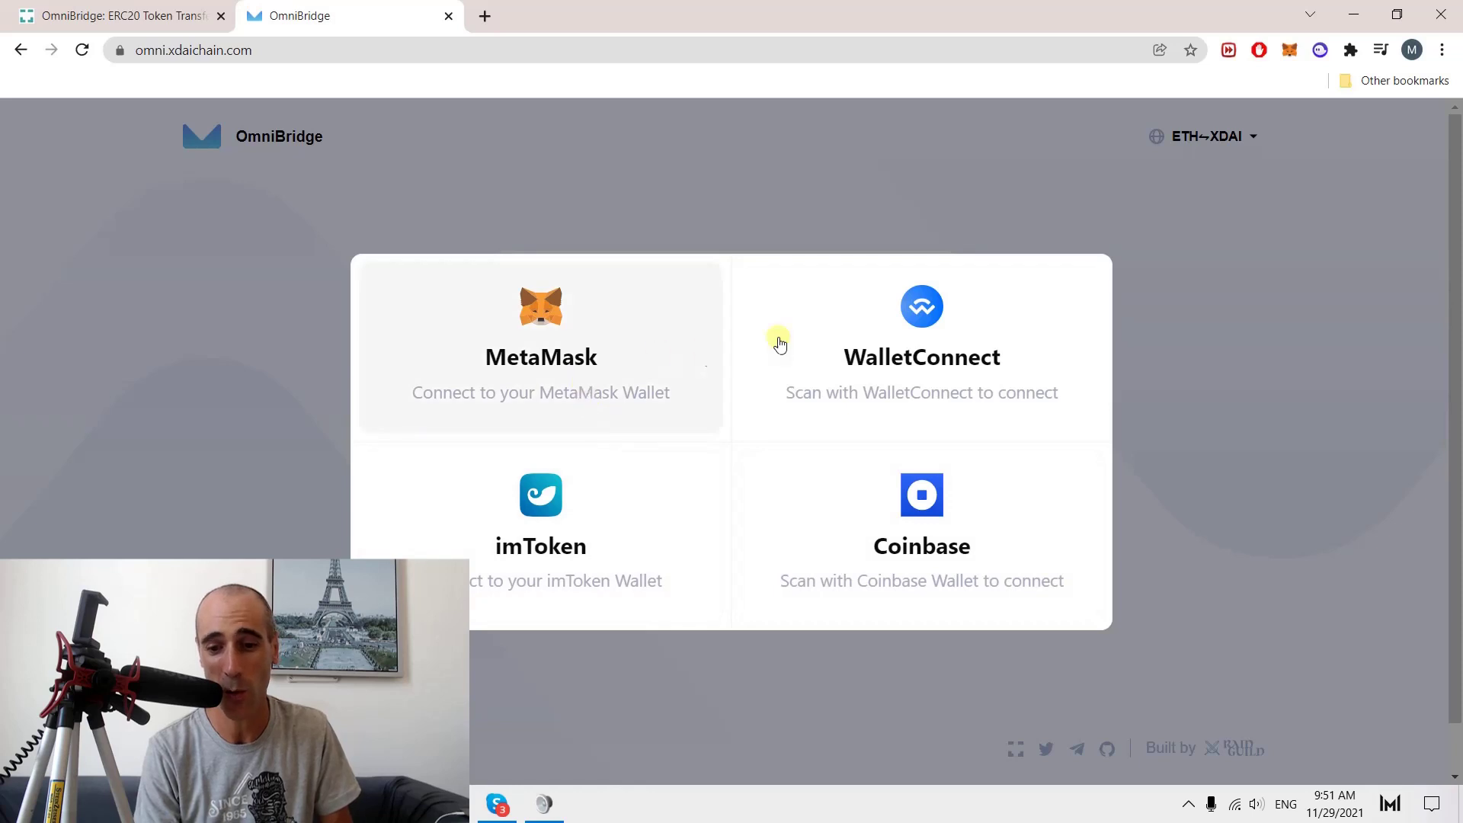
{"action": "left_click", "coordinate": [535, 366]}
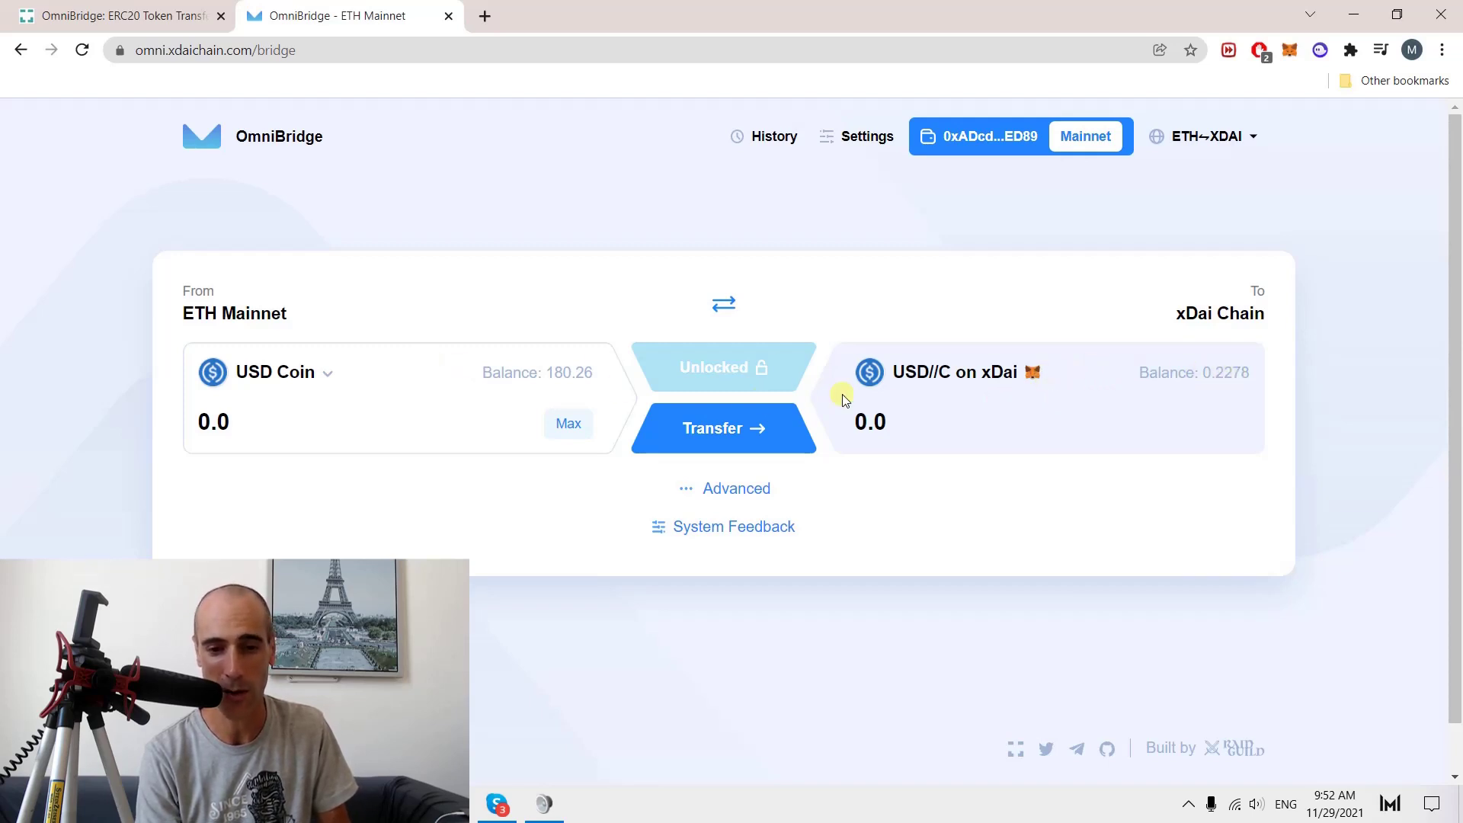
Step: Request an unlock for bridging 5 USD Coin from ETH Mainnet to xDai Chain, check the fee, and reject the permission
{"action": "left_click", "coordinate": [296, 424]}
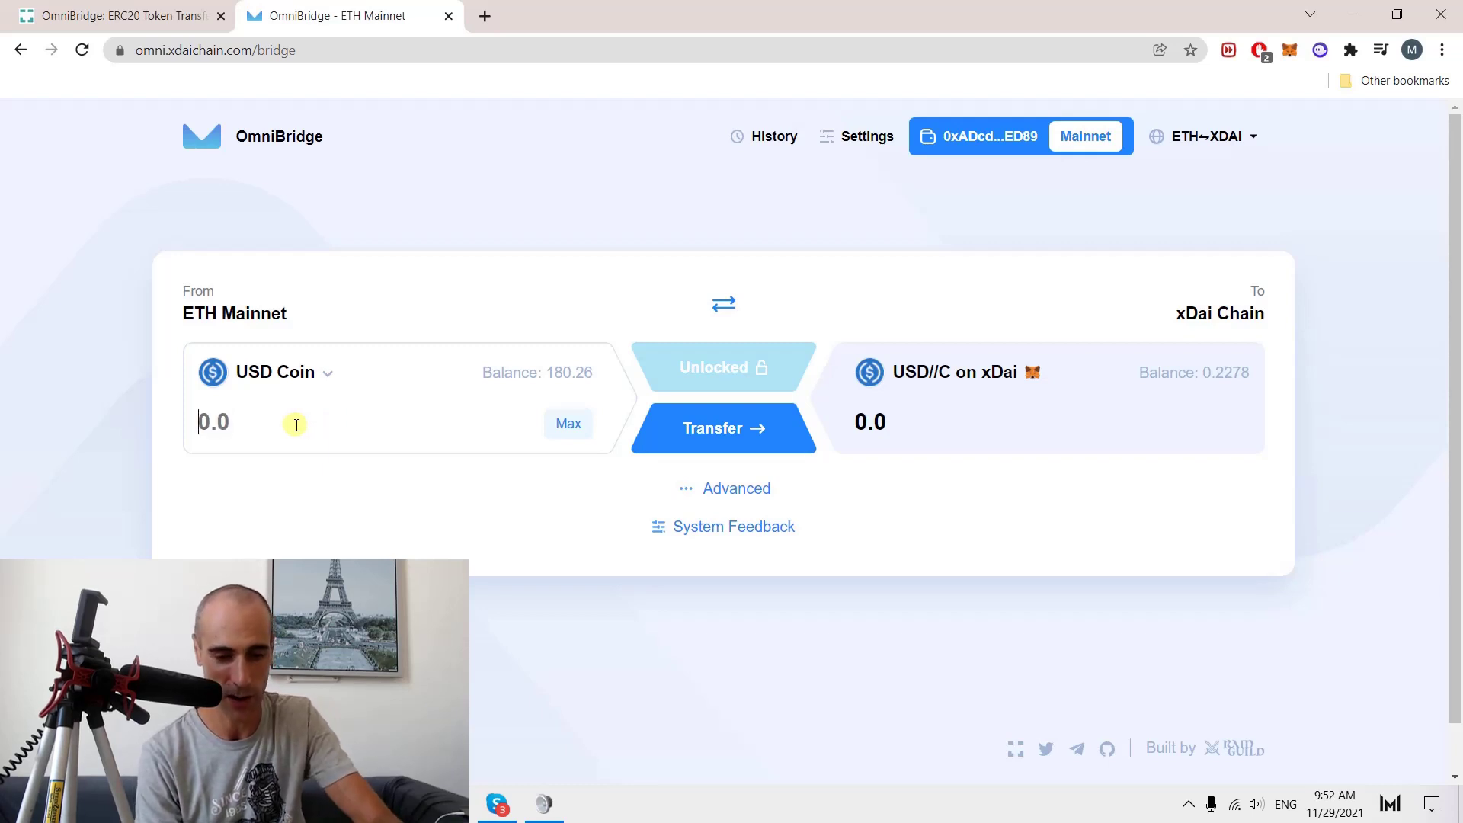
{"action": "type", "text": "5"}
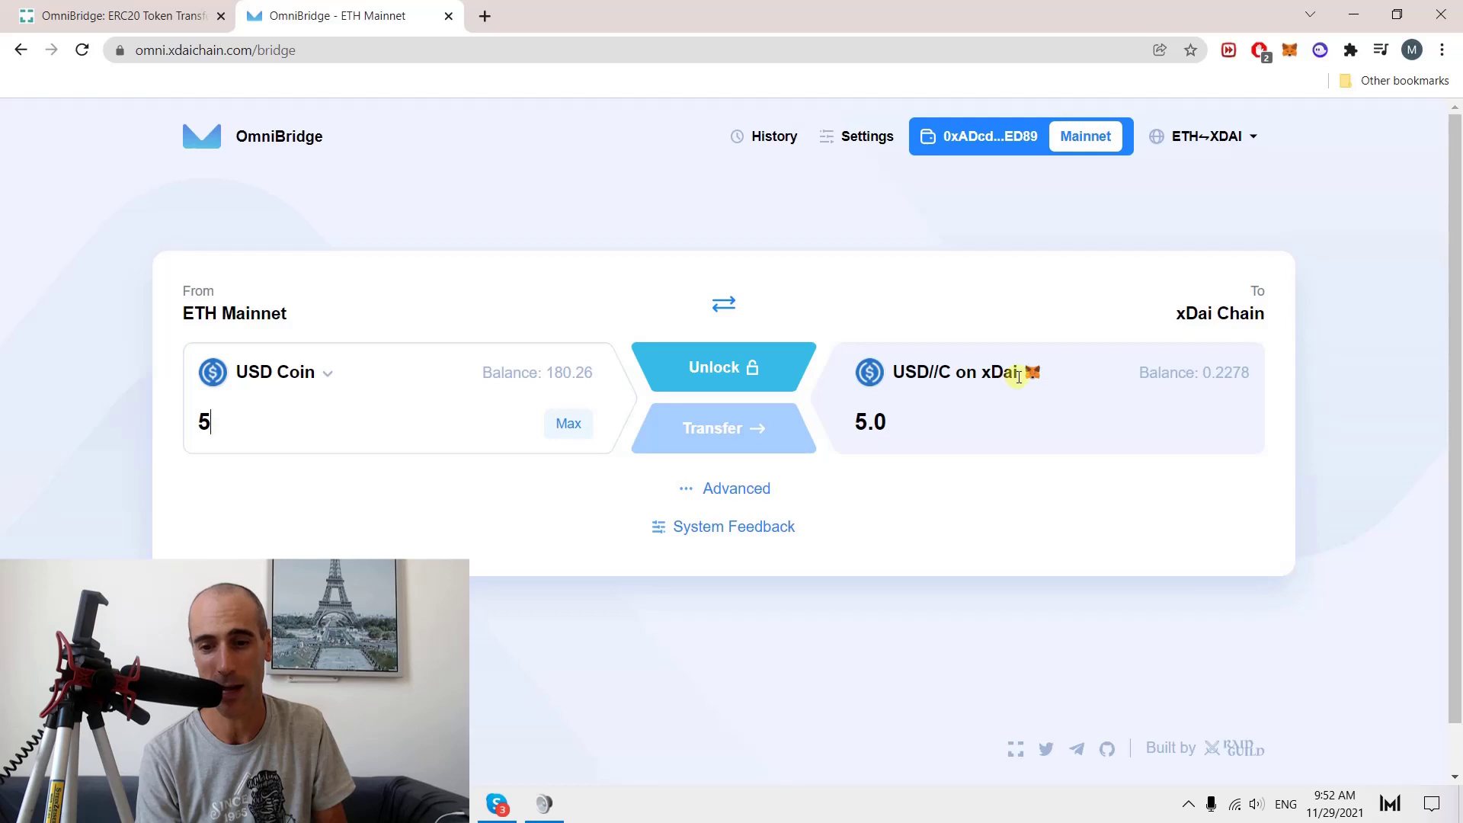
{"action": "left_click", "coordinate": [737, 369]}
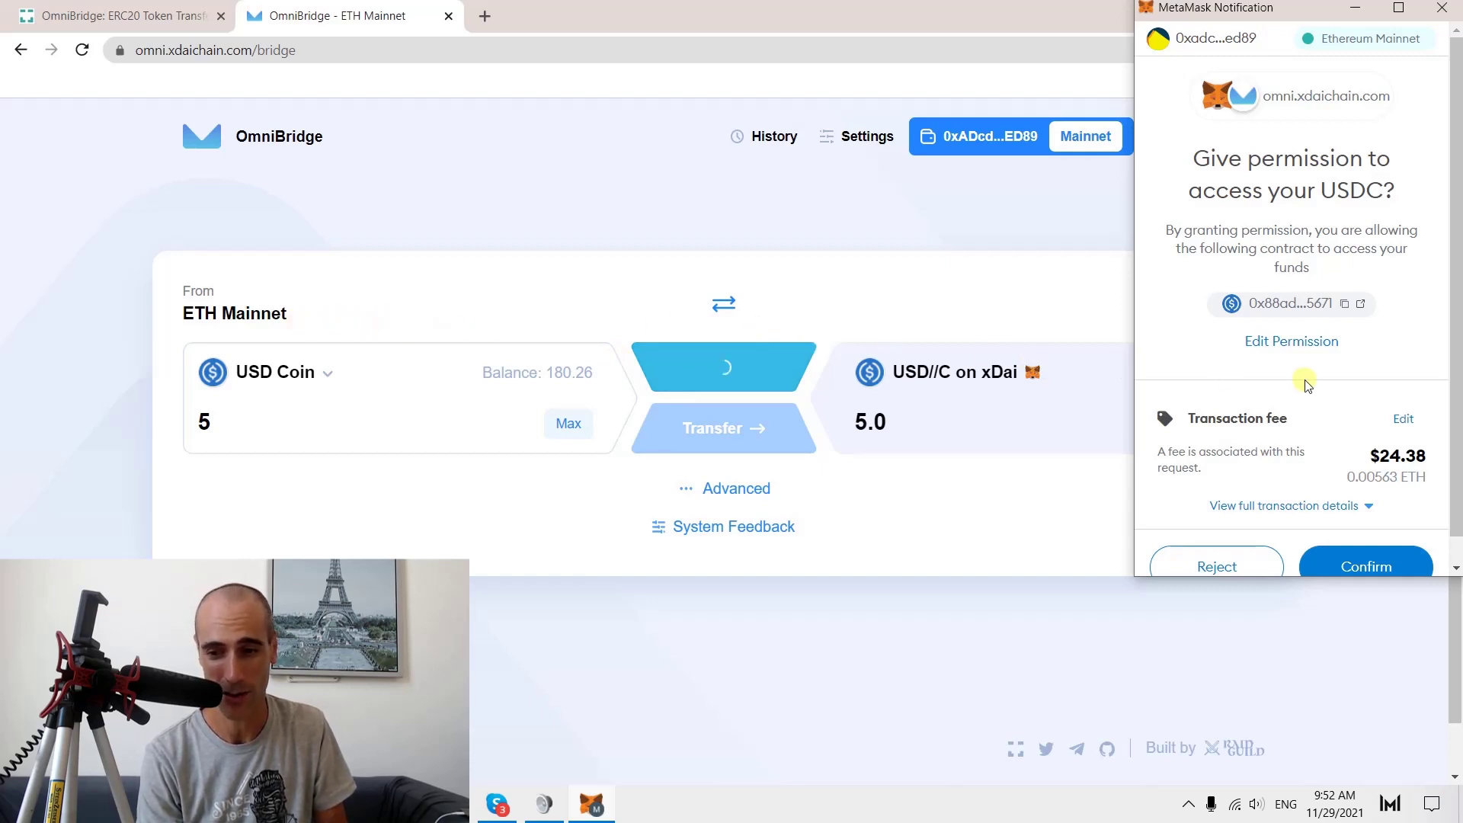
{"action": "scroll", "coordinate": [1305, 385], "scroll_direction": "down", "scroll_amount": 1}
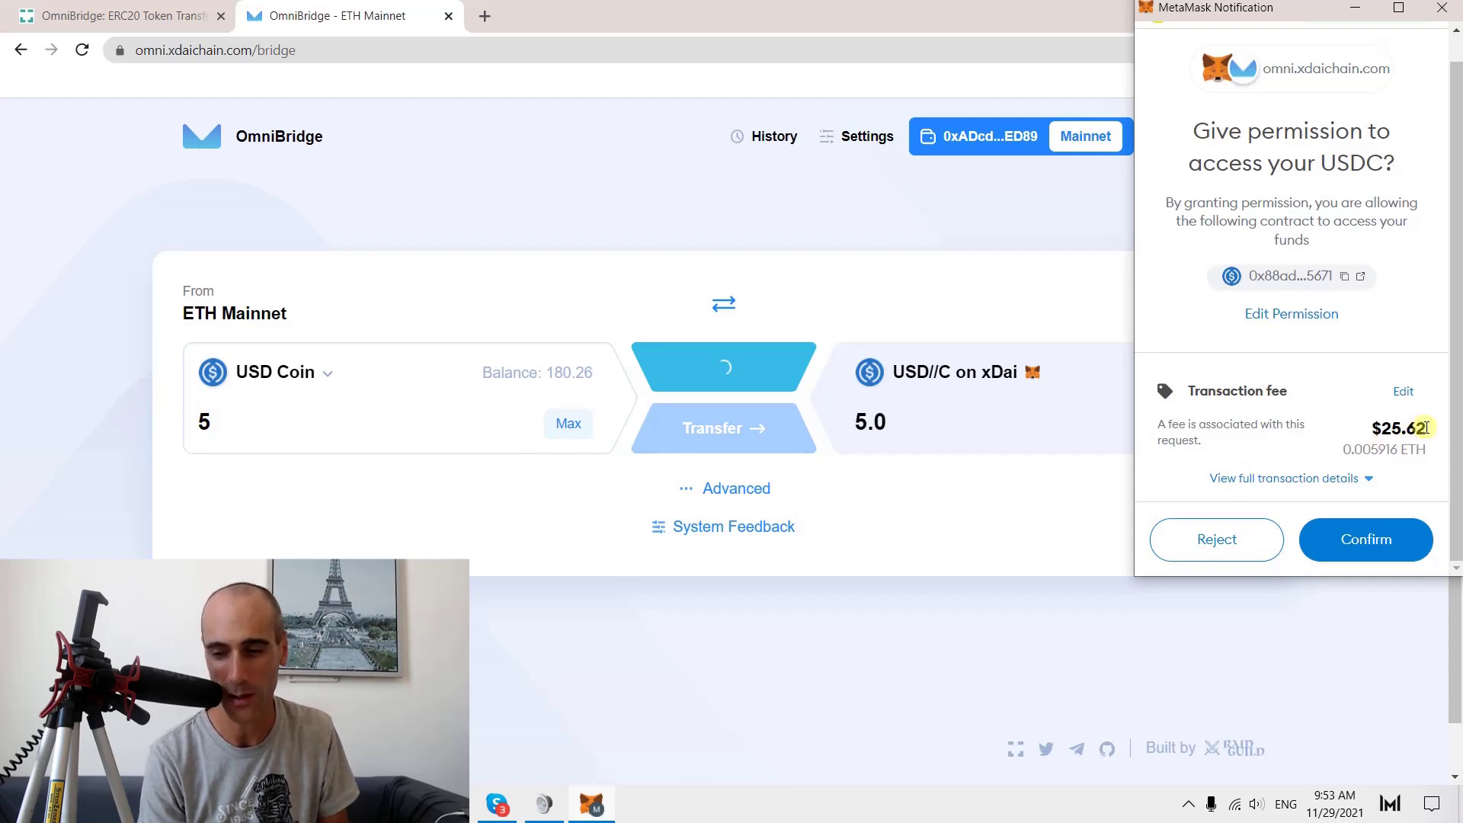
{"action": "left_click", "coordinate": [1236, 541]}
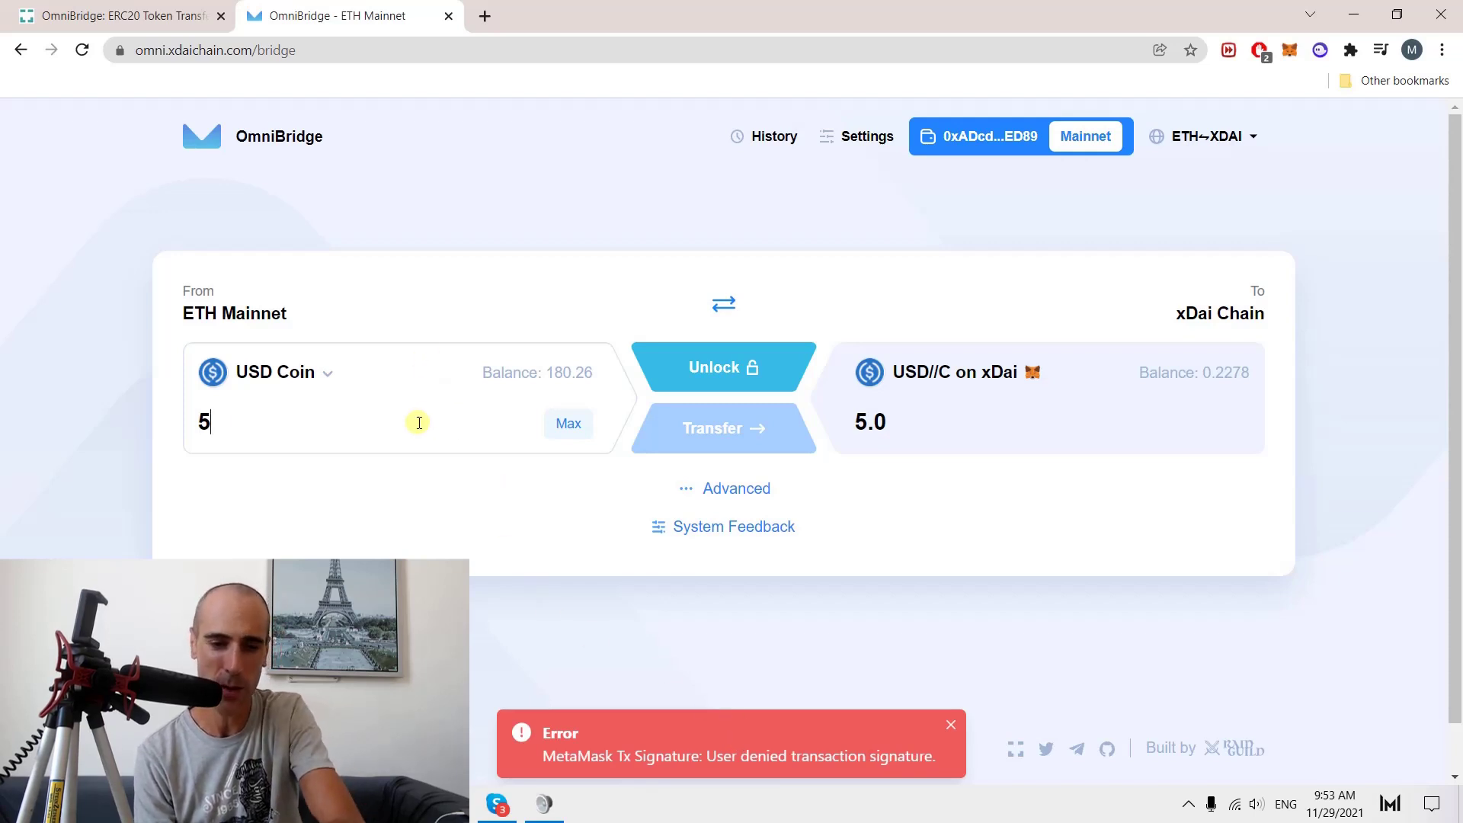
Step: Set the USD Coin transfer amount to 180, request its unlock, and review the transaction fee in the MetaMask permission request
{"action": "key", "text": "BackSpace"}
{"action": "type", "text": "18"}
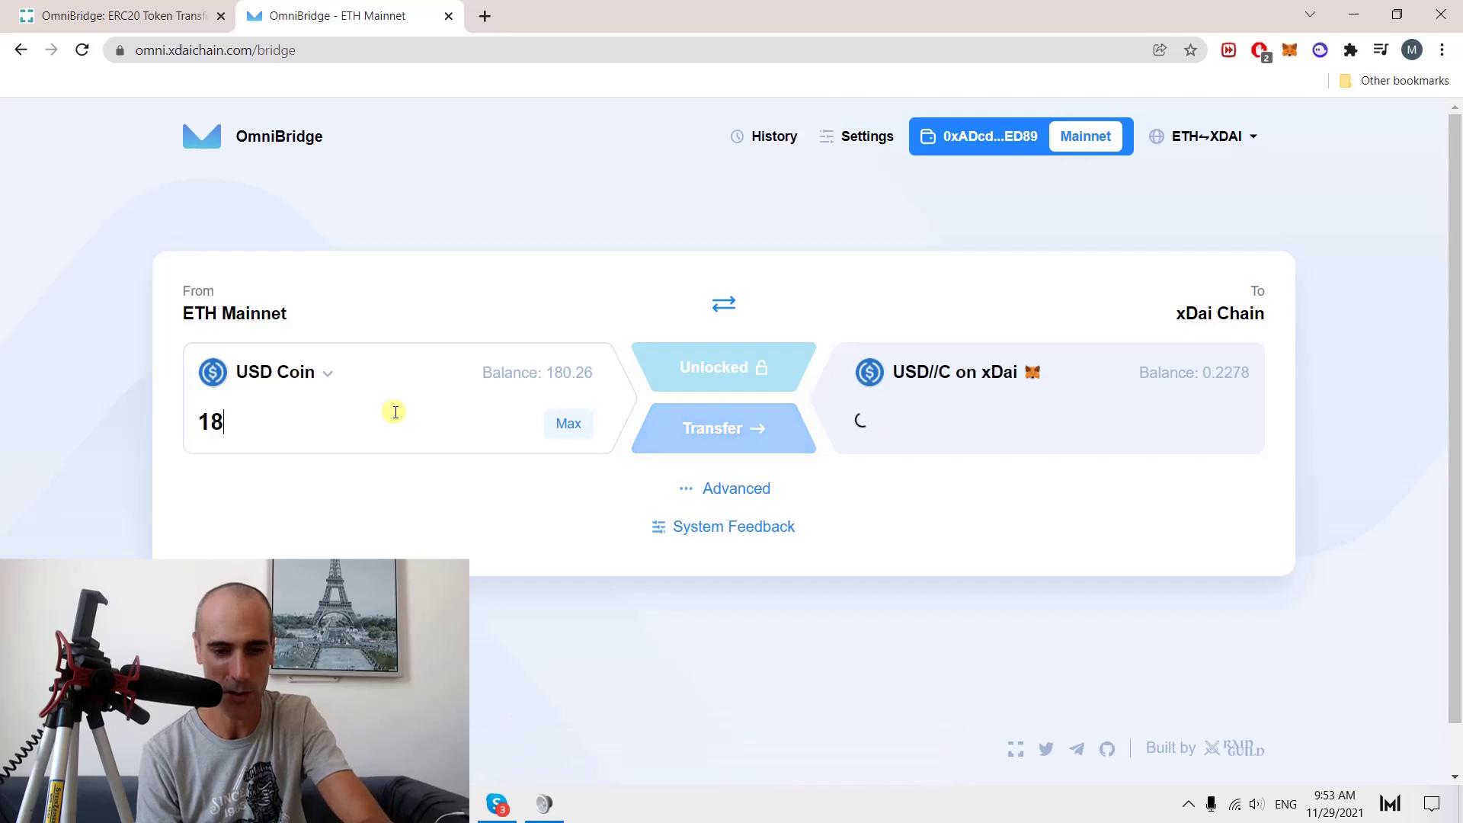
{"action": "type", "text": "0"}
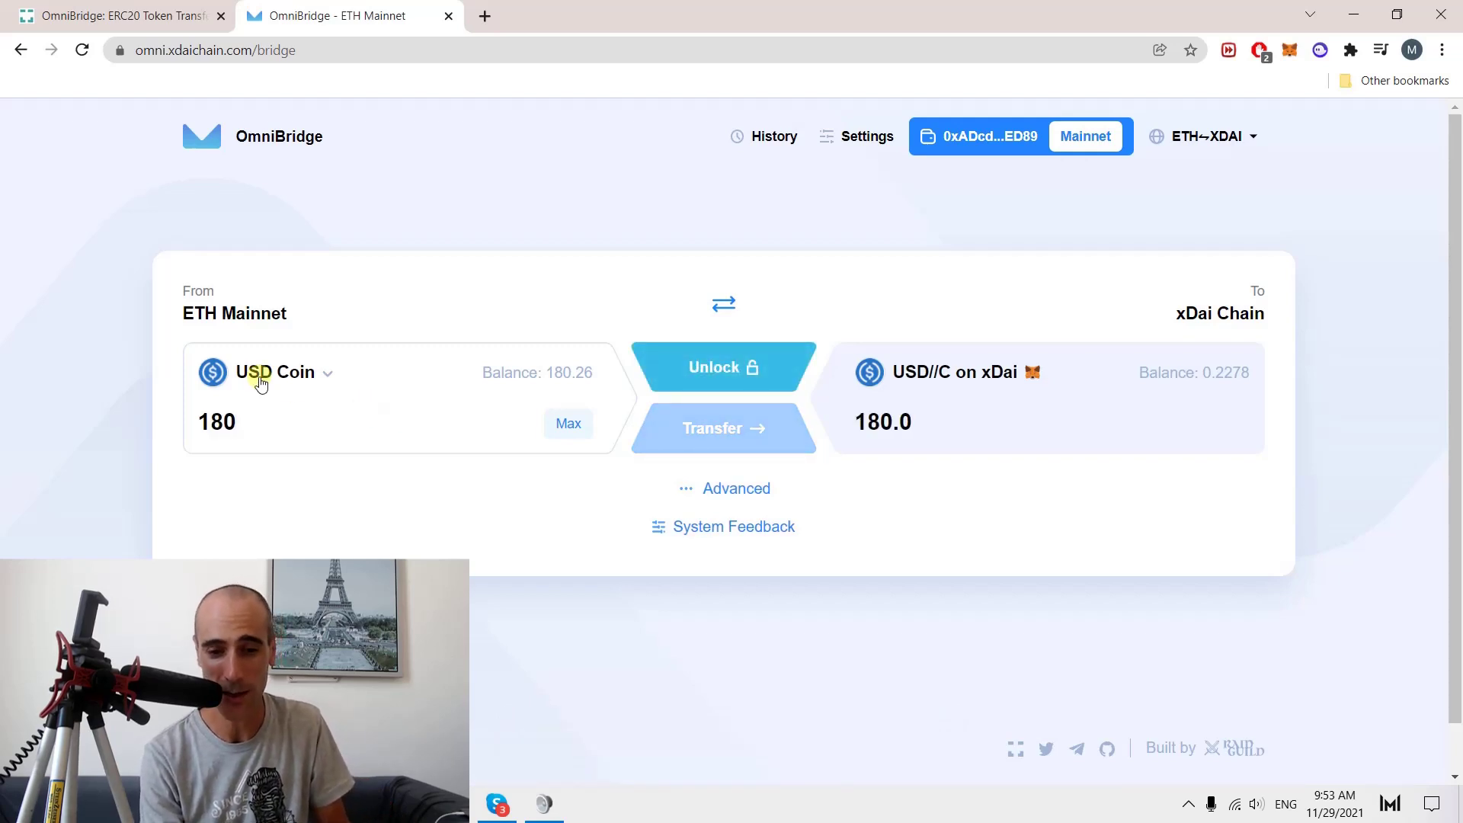
{"action": "left_click", "coordinate": [752, 377]}
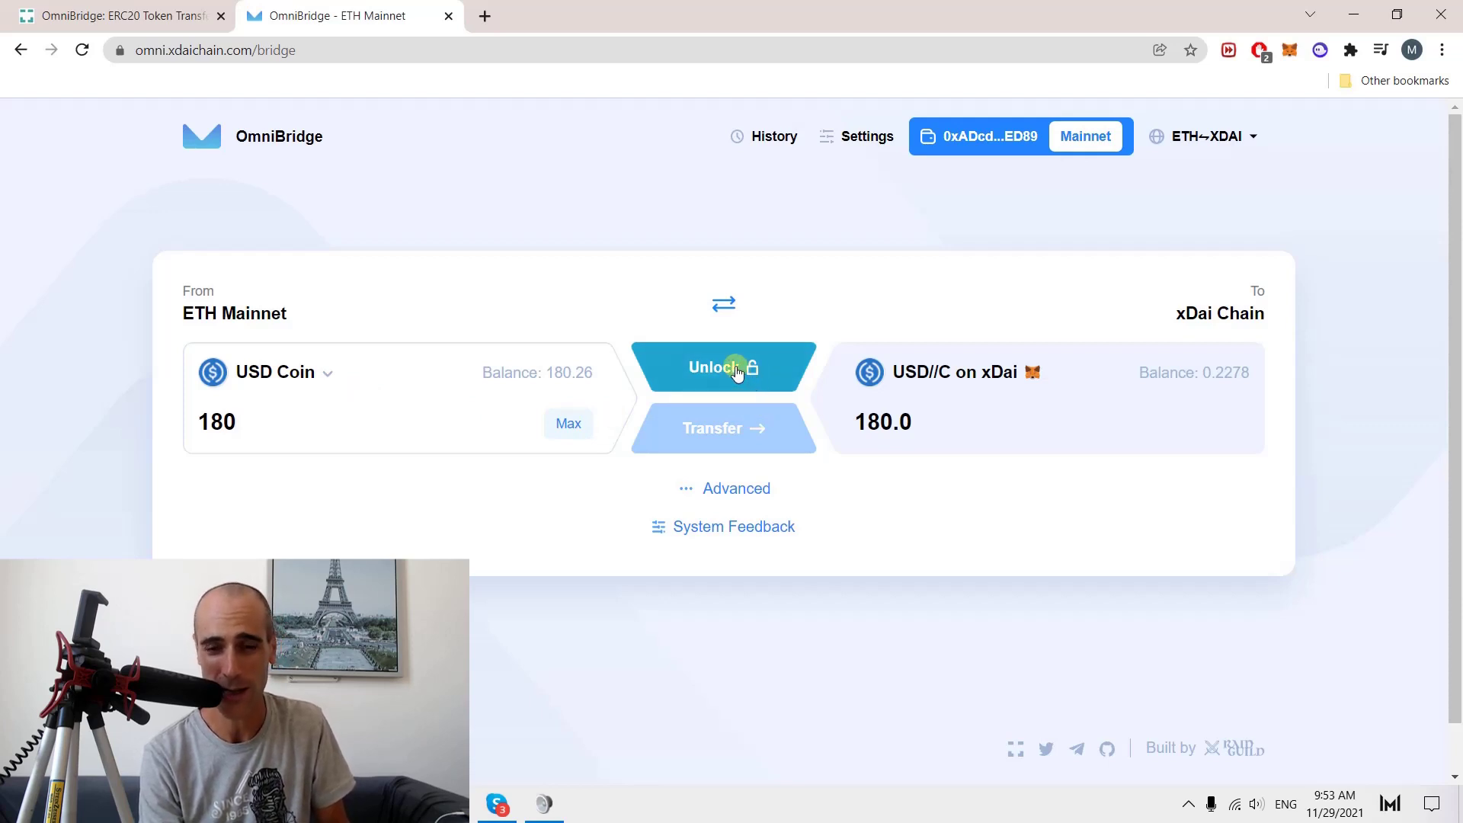
{"action": "left_click", "coordinate": [737, 372]}
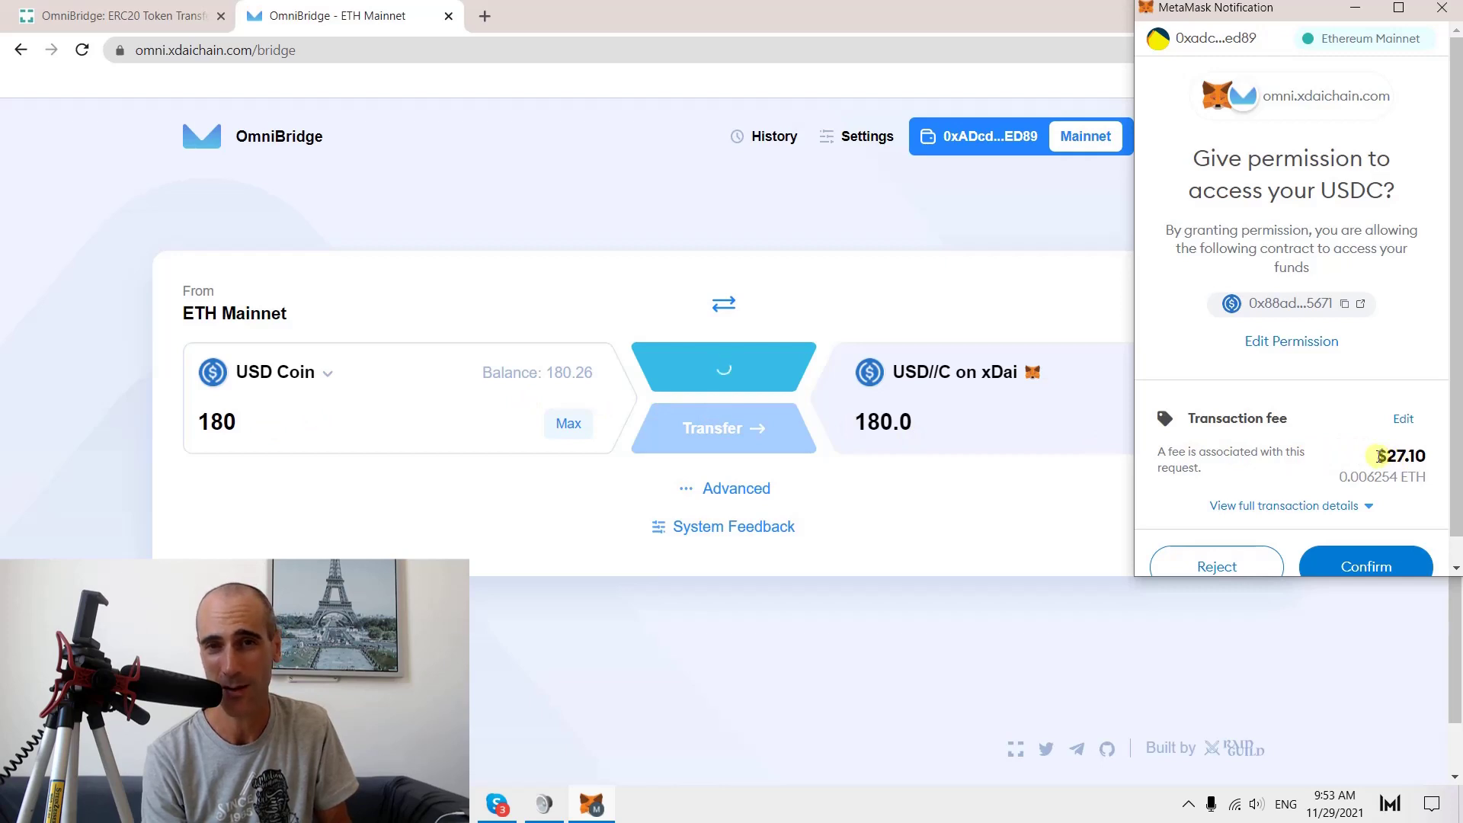
{"action": "scroll", "coordinate": [1379, 455], "scroll_direction": "down", "scroll_amount": 1}
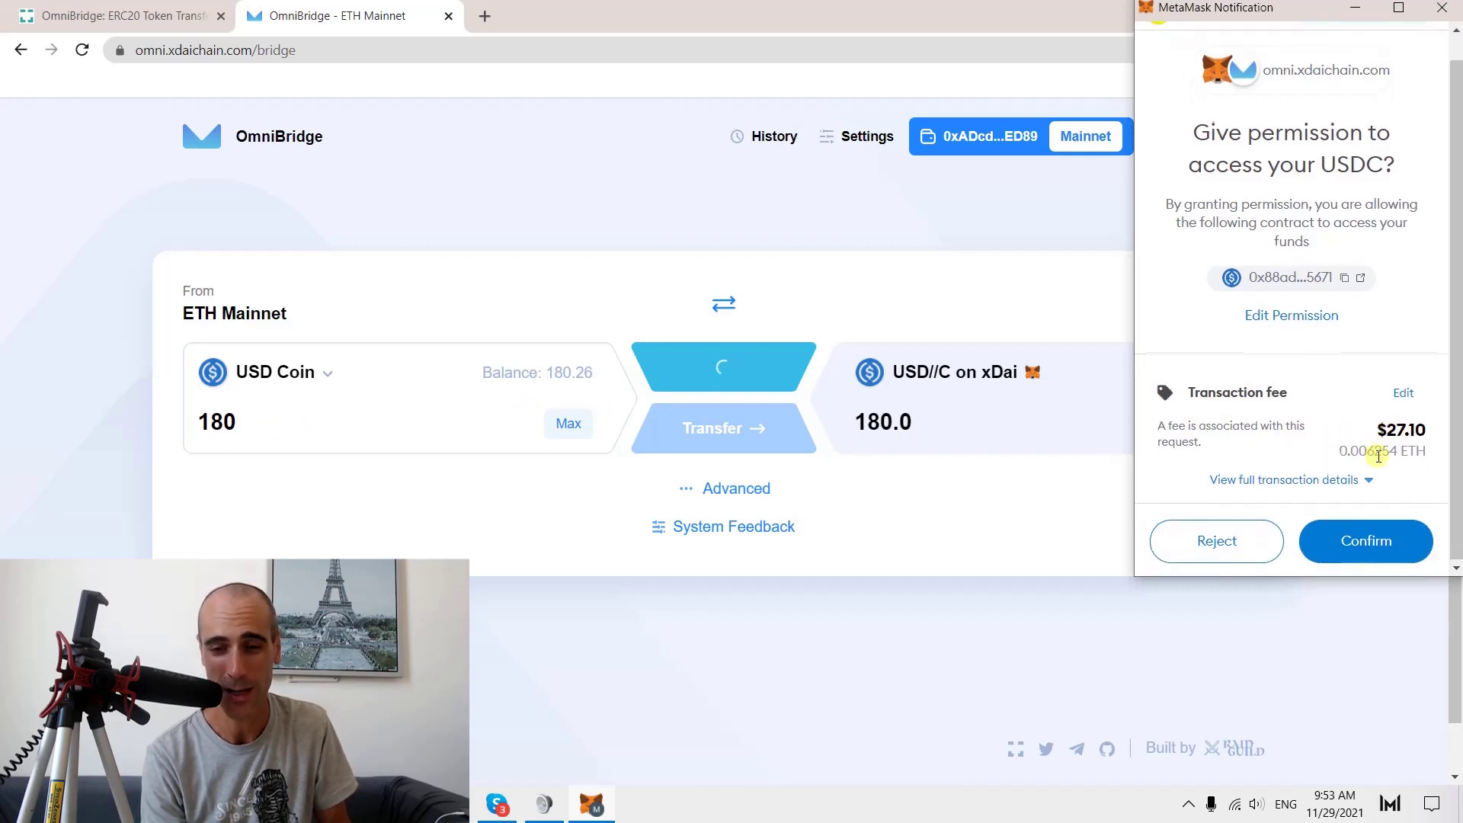
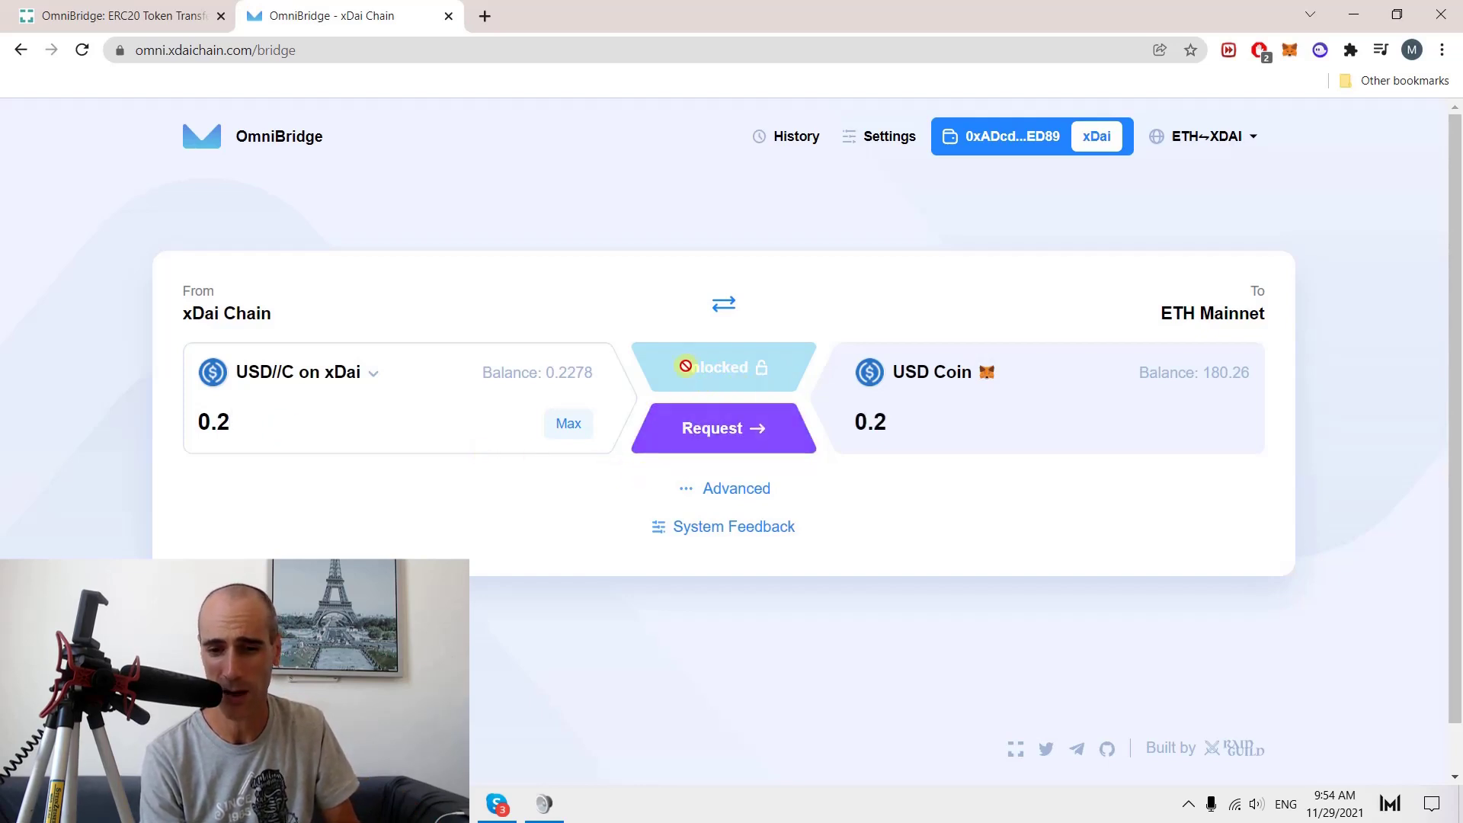
Step: Request the 0.2 USDC transfer from xDai Chain to ETH Mainnet, review the gas costs, and reject the MetaMask transaction
{"action": "left_click", "coordinate": [723, 436]}
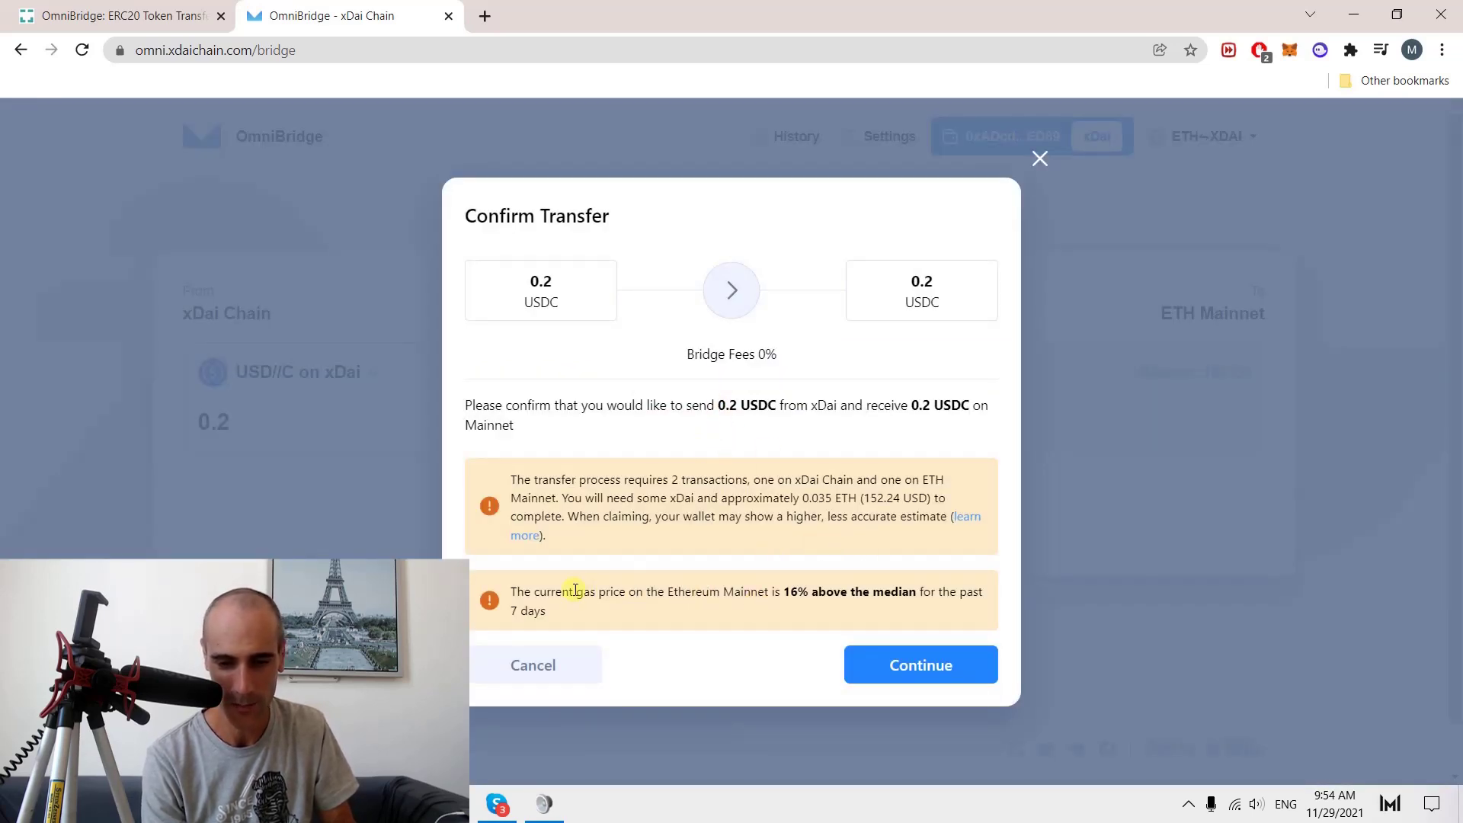
{"action": "left_click_drag", "start_coordinate": [573, 592], "coordinate": [704, 589]}
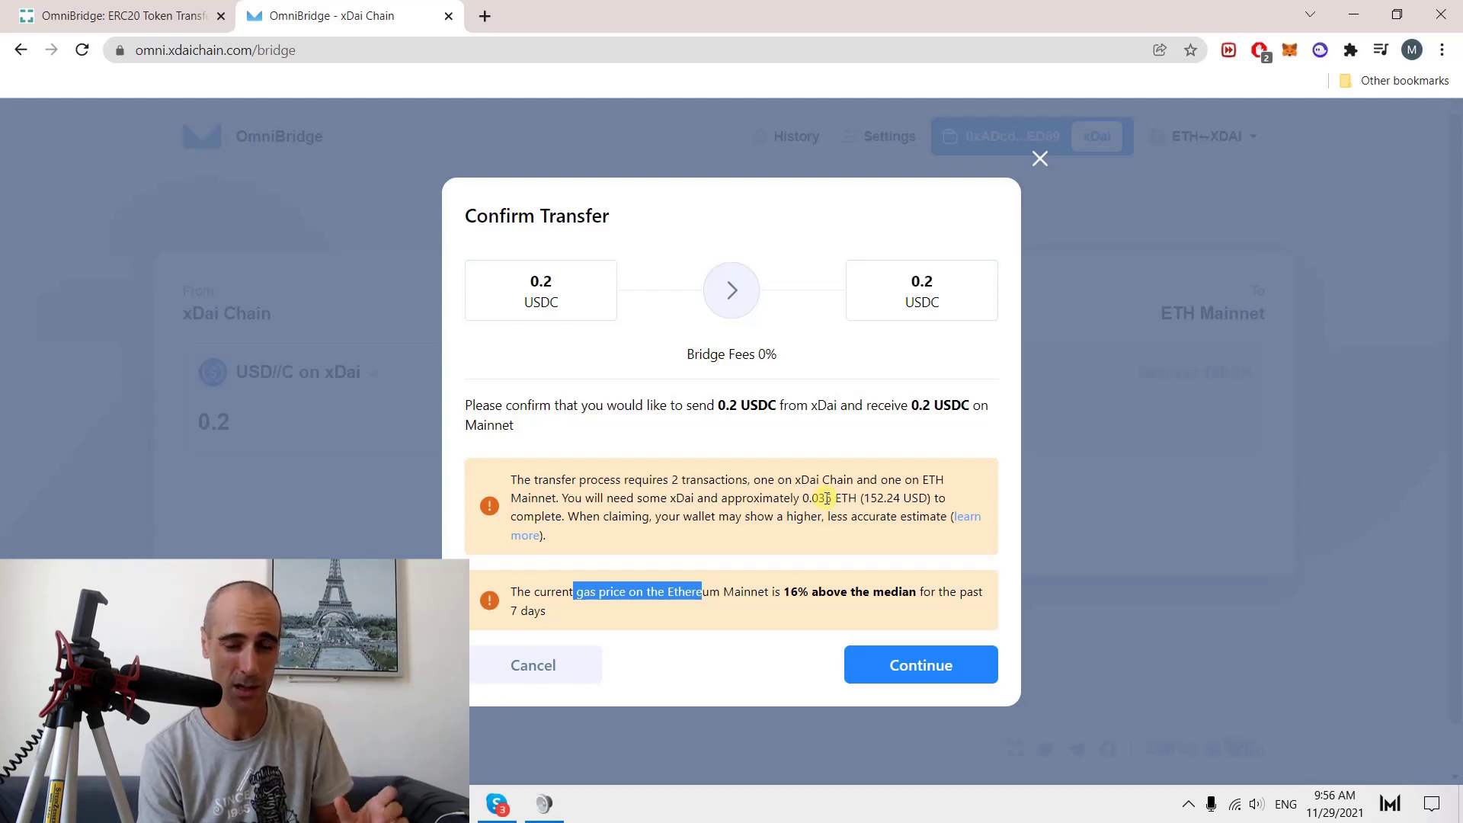
{"action": "left_click", "coordinate": [903, 668]}
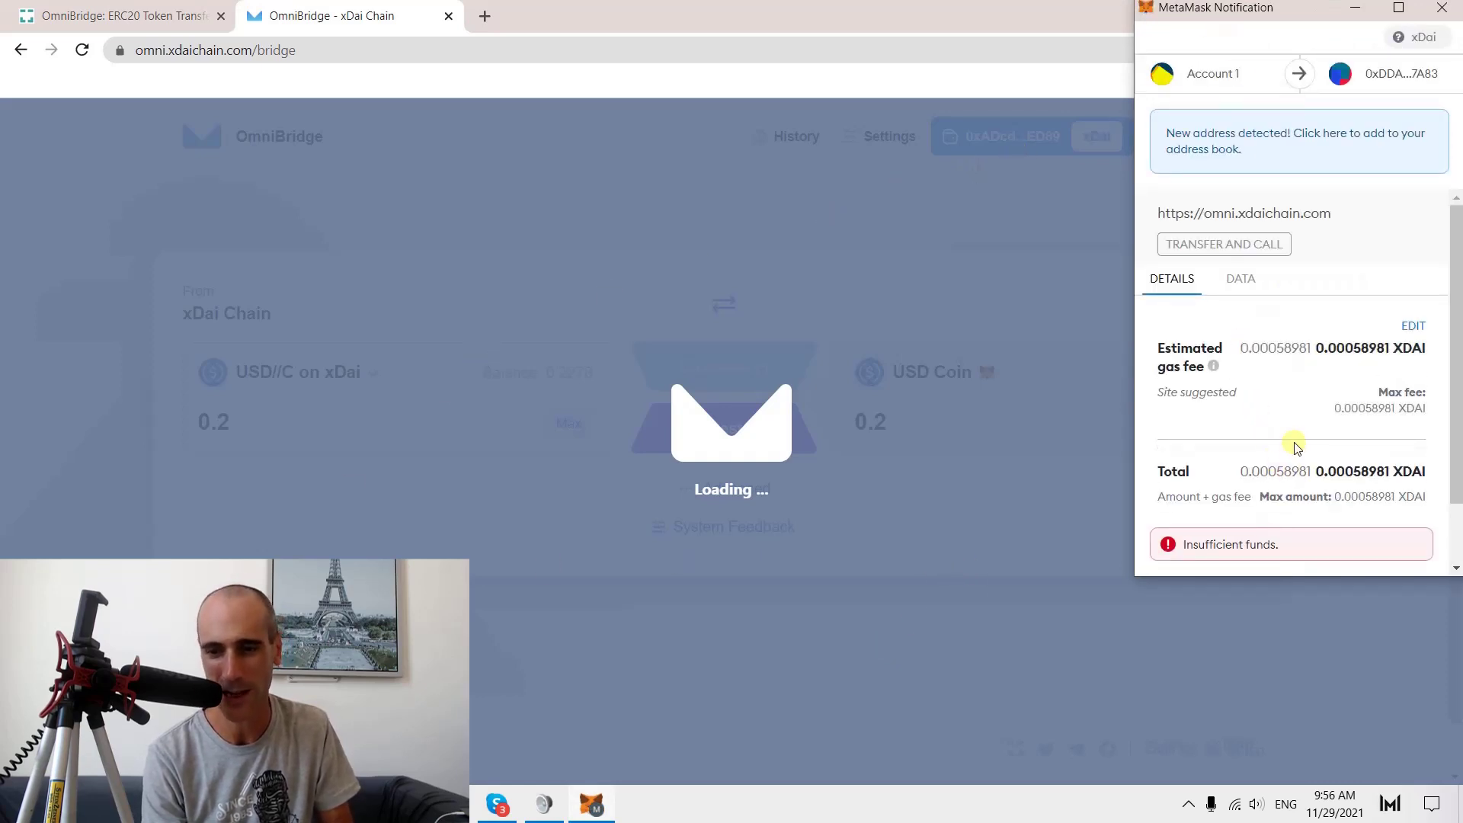
{"action": "scroll", "coordinate": [1308, 400], "scroll_direction": "down", "scroll_amount": 2}
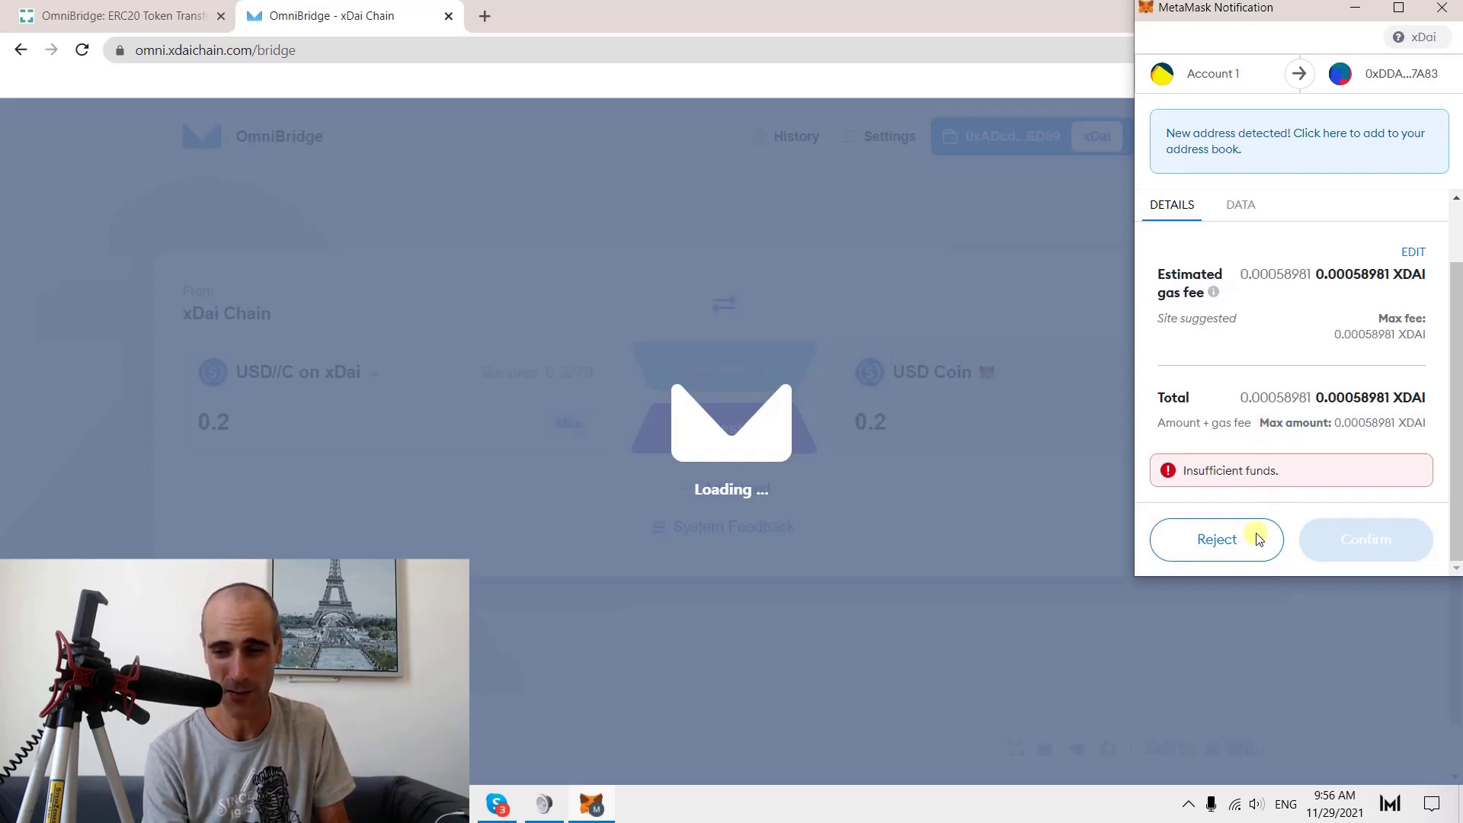
{"action": "left_click", "coordinate": [1223, 539]}
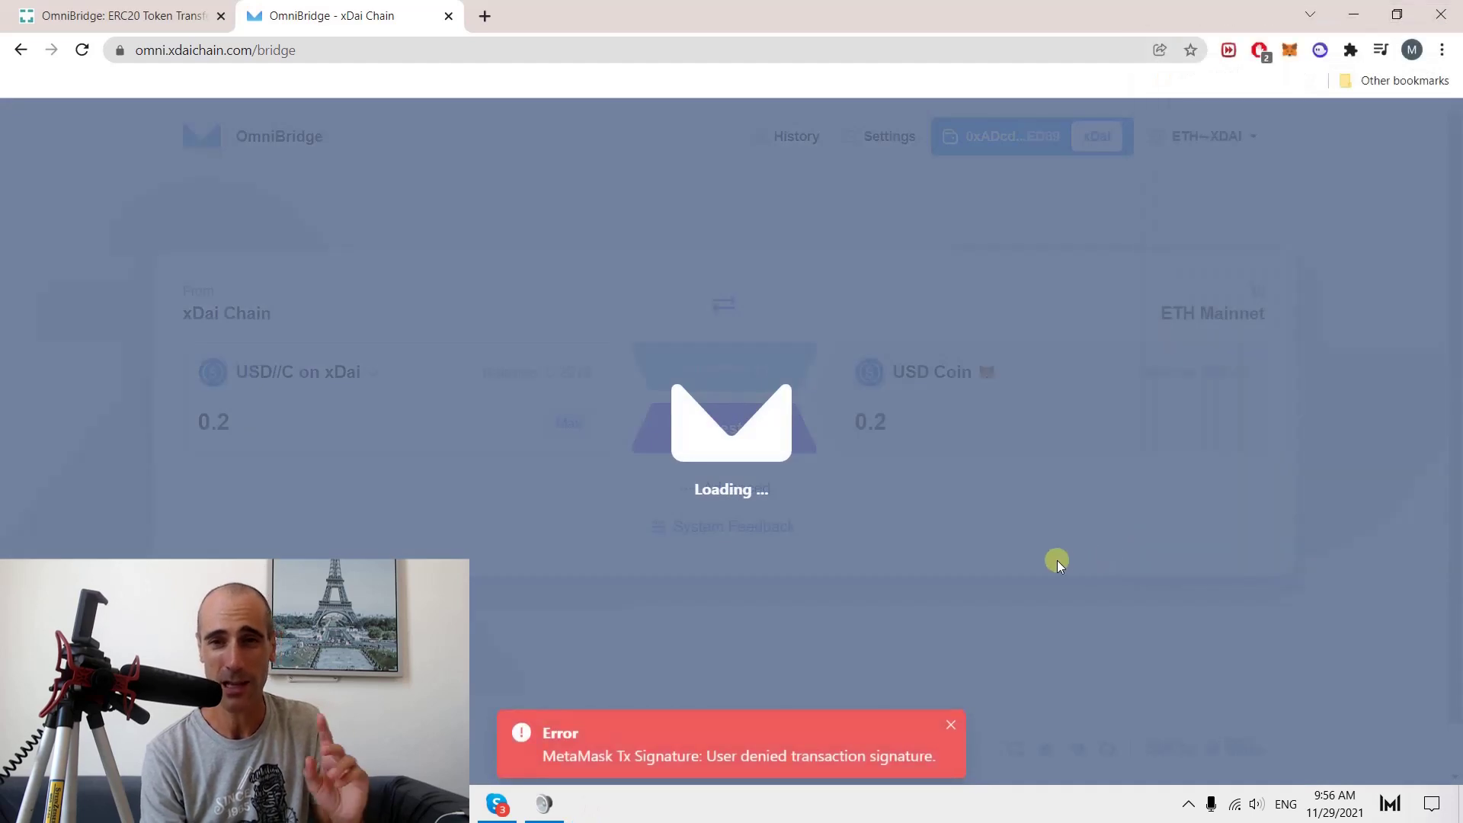